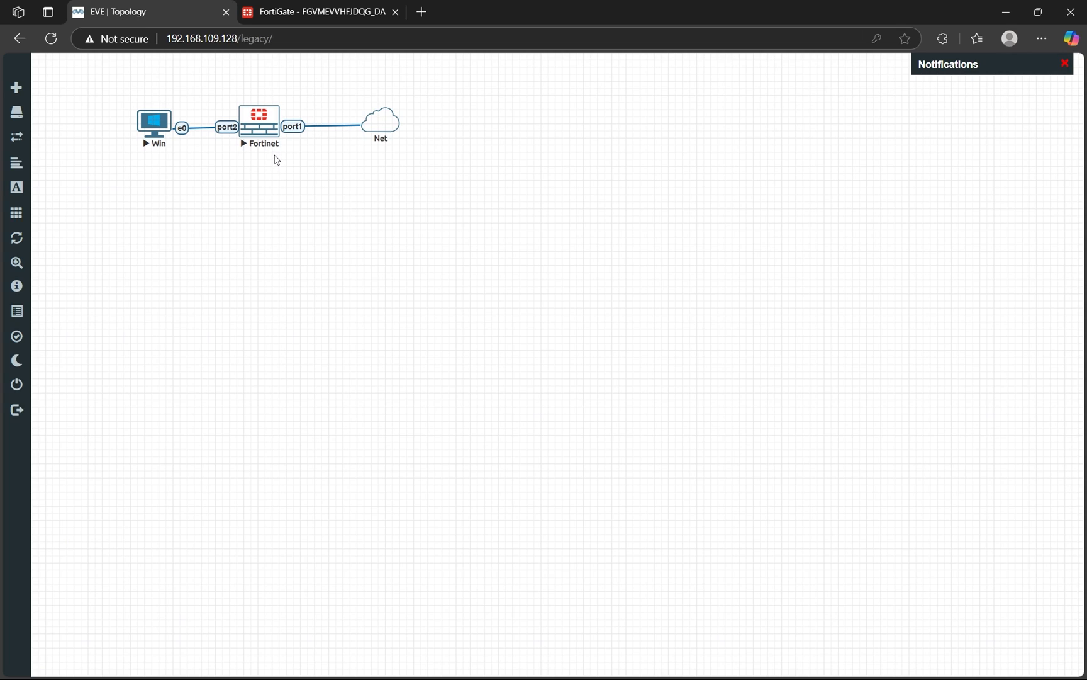
Step: Open the Win node's console in the topology and launch Google Chrome on its desktop
click(149, 137)
click(603, 115)
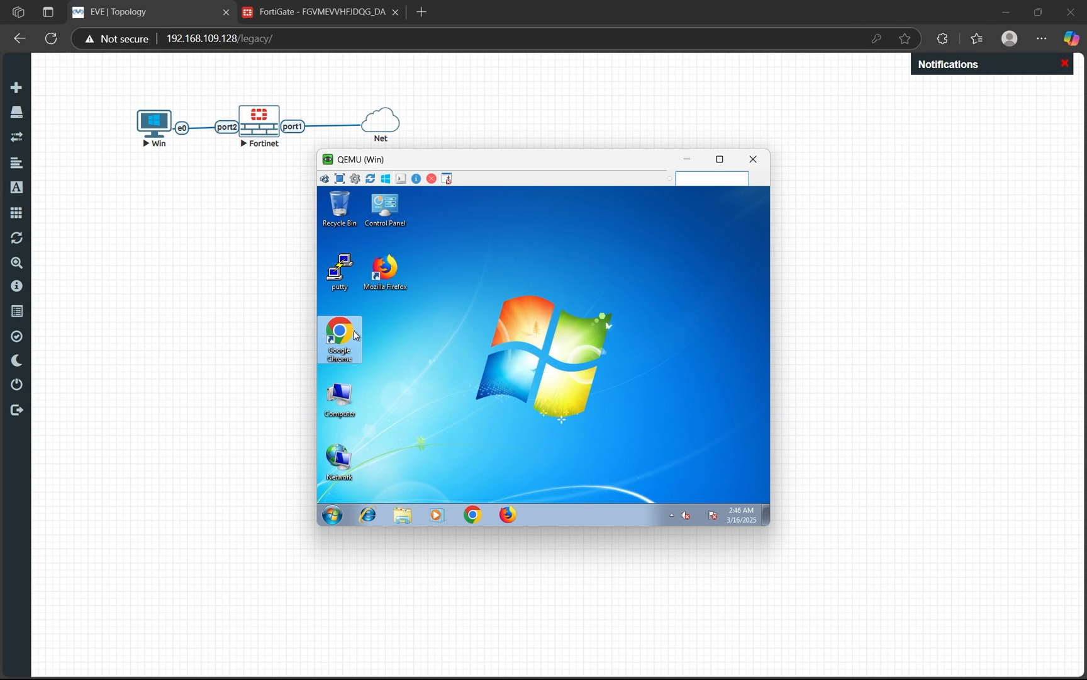
double_click(357, 335)
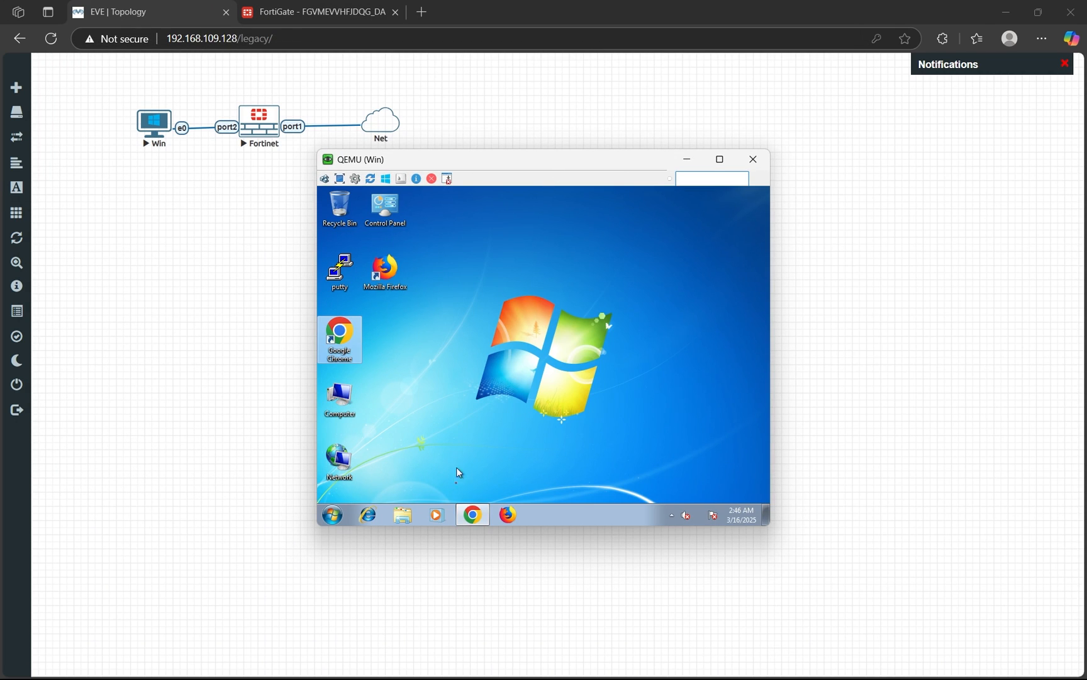
Step: Search Google for wikipedia and open the Wikipedia site from the results
text(wikipedia)
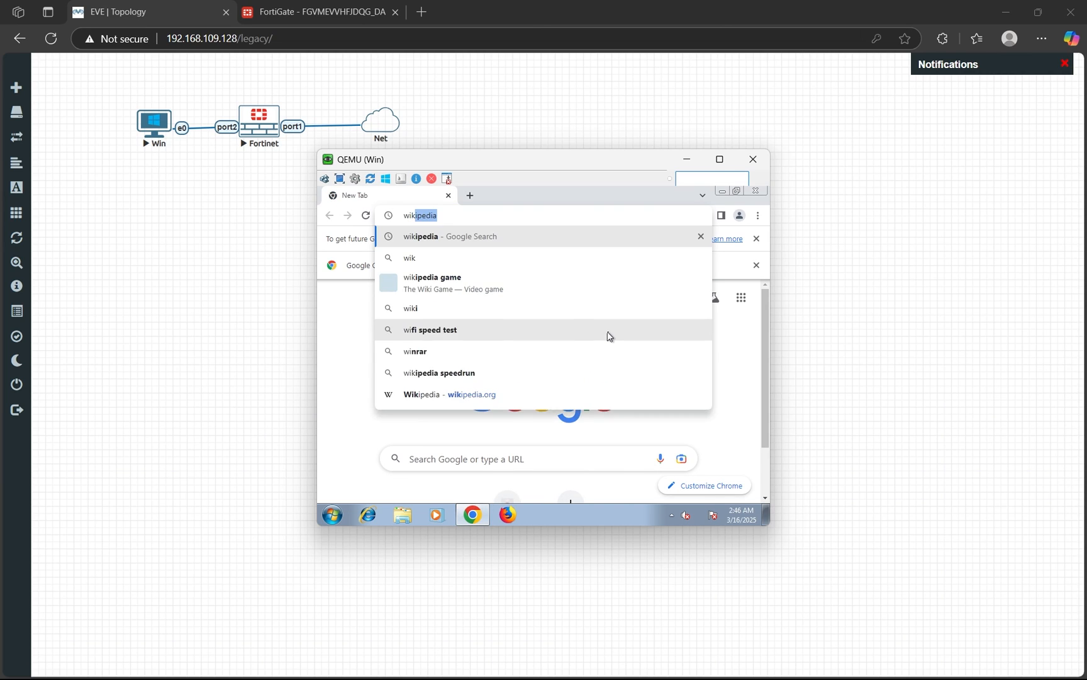
key(Return)
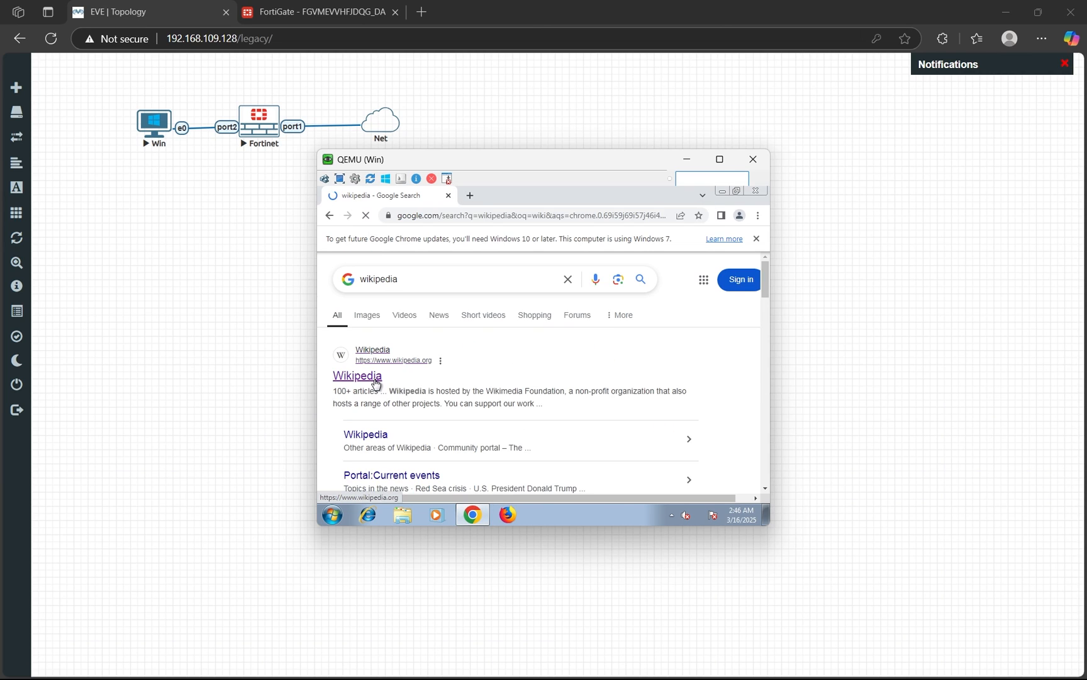
click(376, 381)
Step: Load YouTube and Facebook, each in its own new browser tab of the Windows client
click(470, 196)
text(youtube)
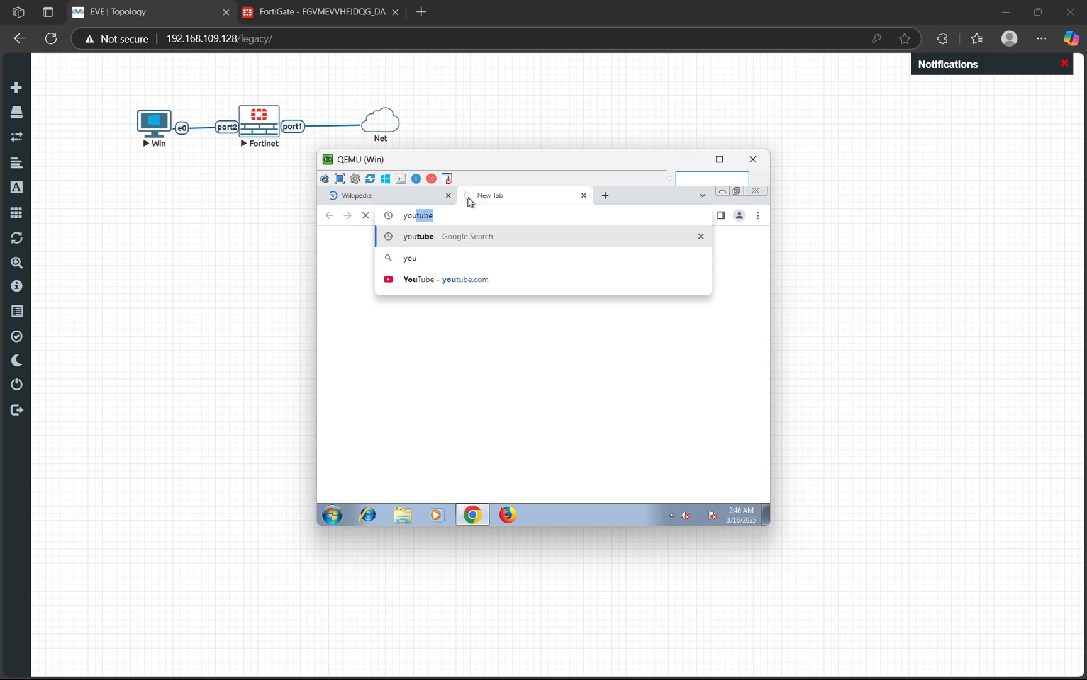
key(Return)
click(606, 195)
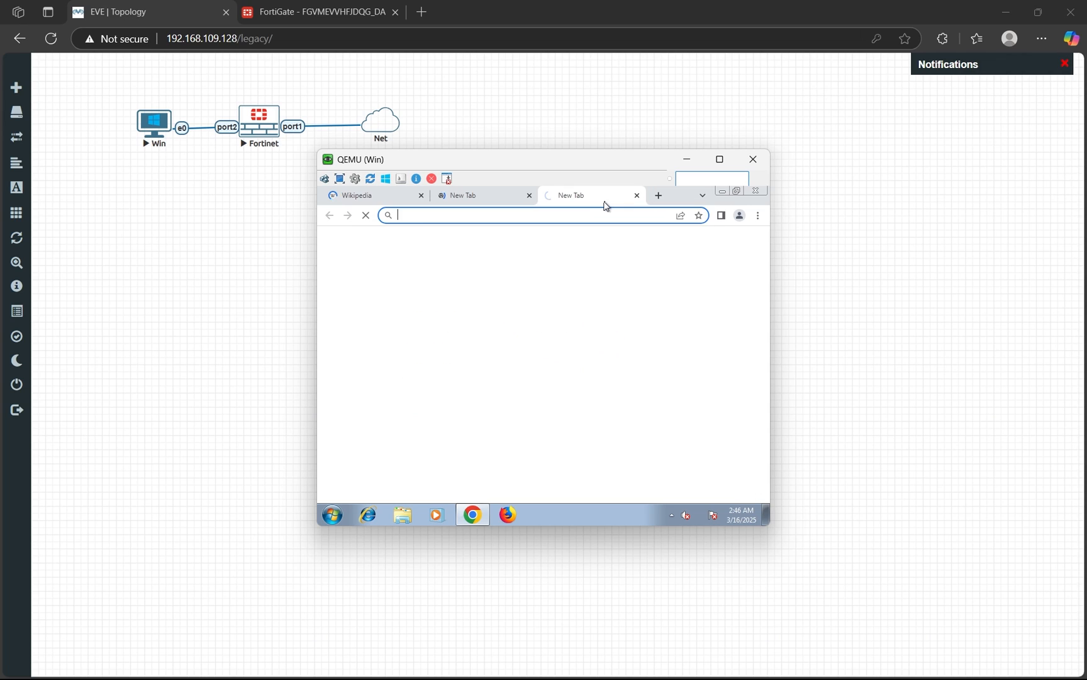
text(facebook)
key(Return)
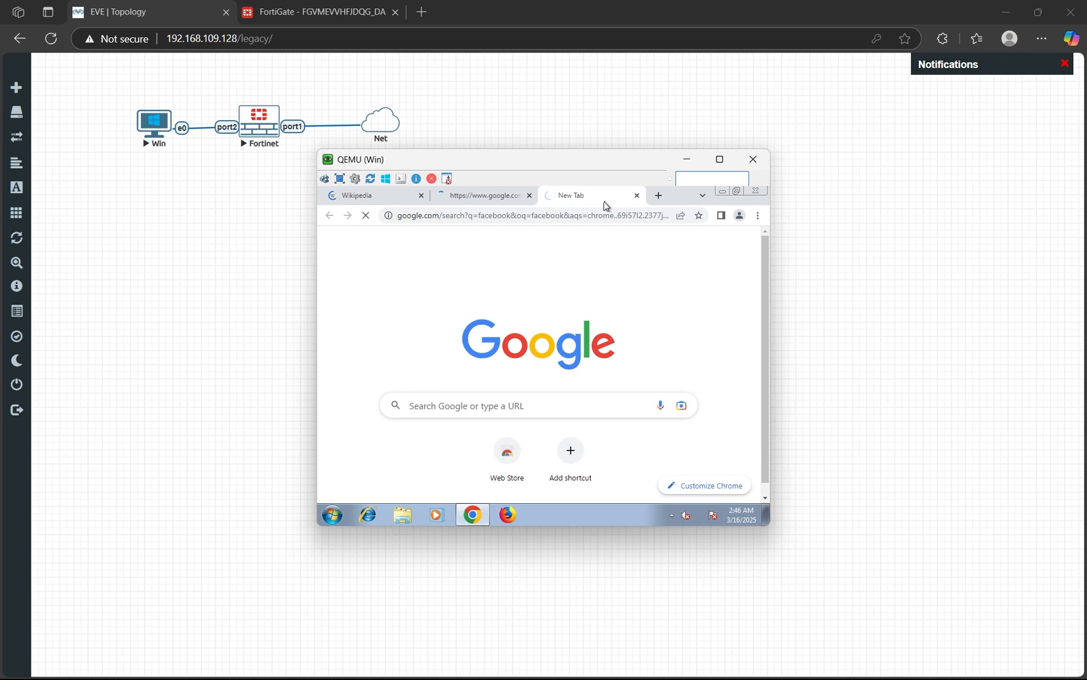
Step: Load x.com in another new browser tab of the Windows client
click(658, 200)
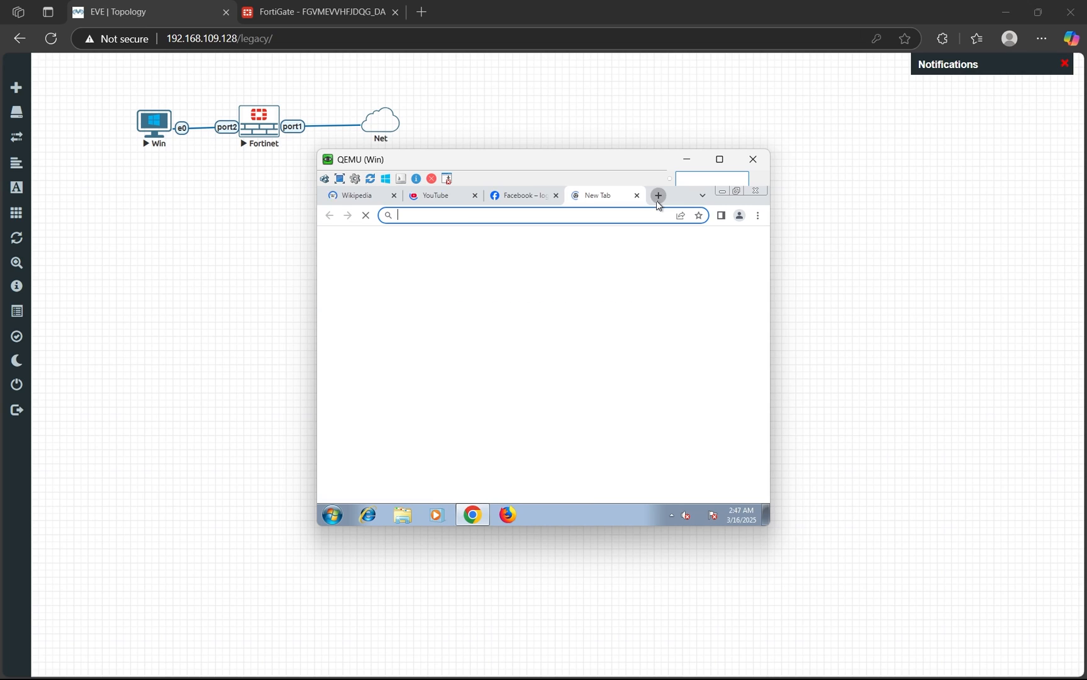
text(x.)
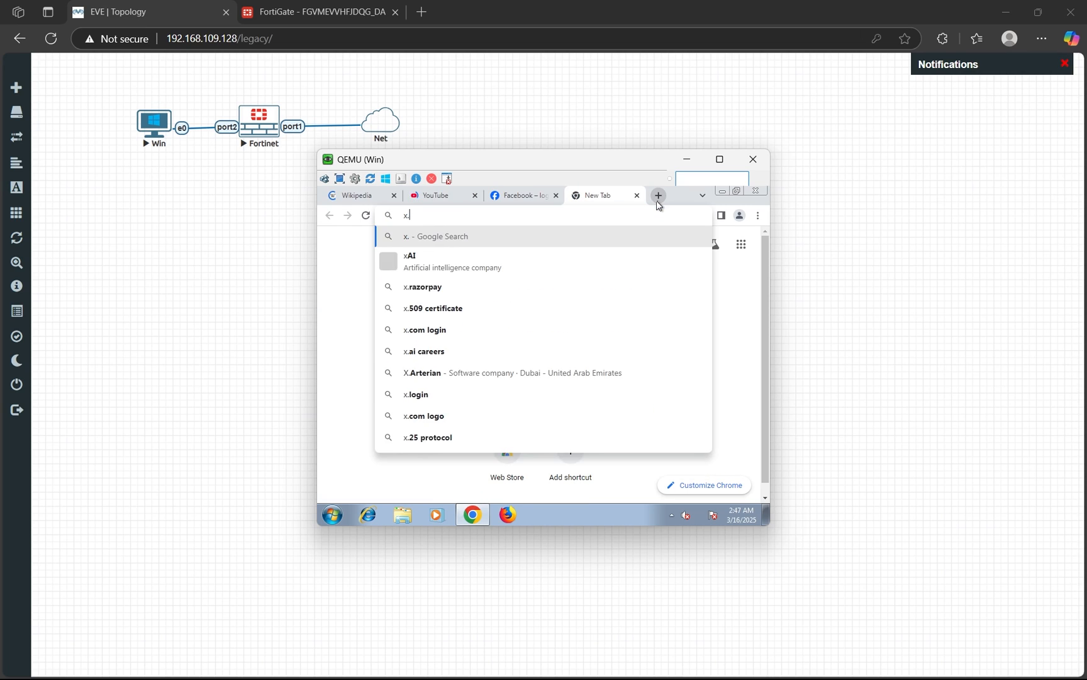
text(com)
key(Return)
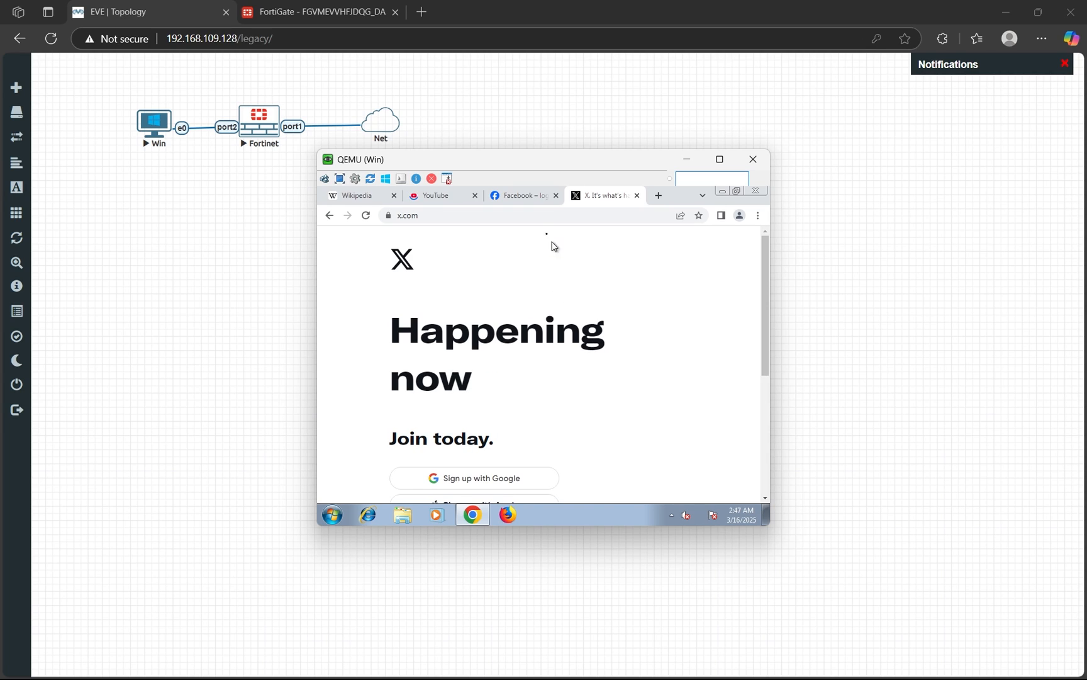
Step: Check that the Facebook, YouTube, Wikipedia and X pages load on the Windows client
click(503, 195)
click(435, 196)
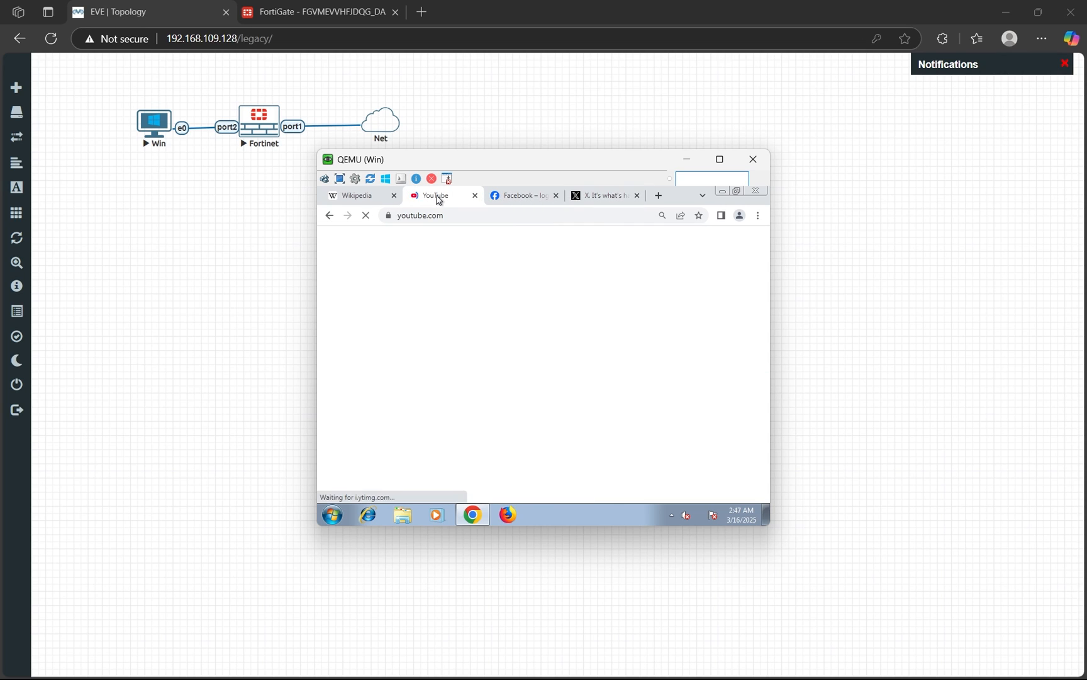
click(359, 198)
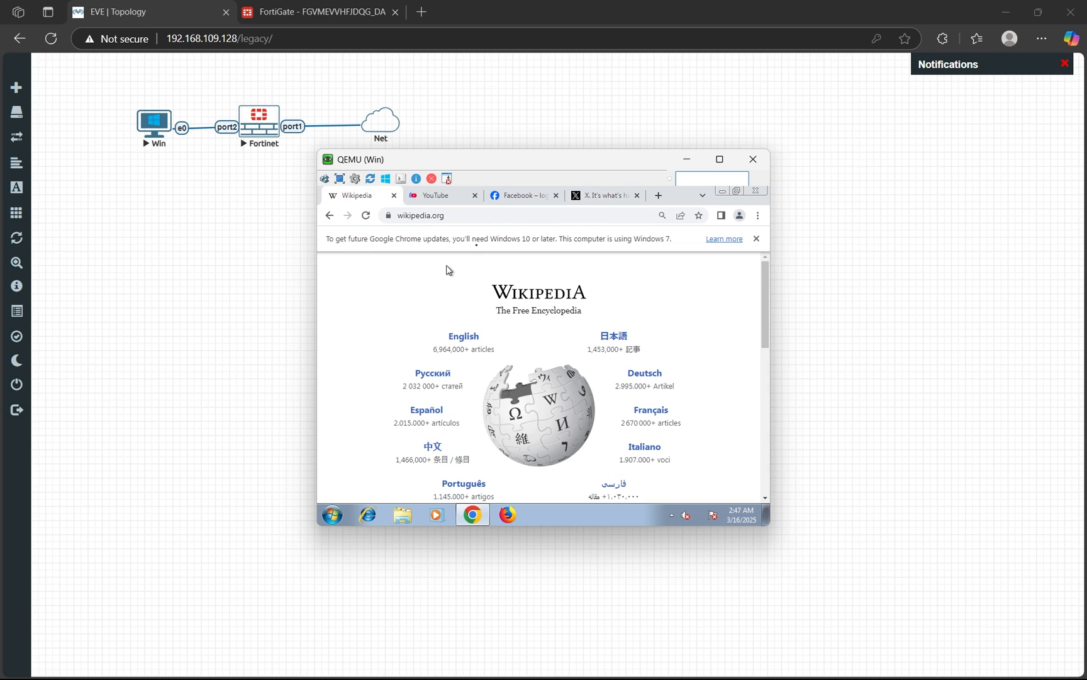
click(575, 198)
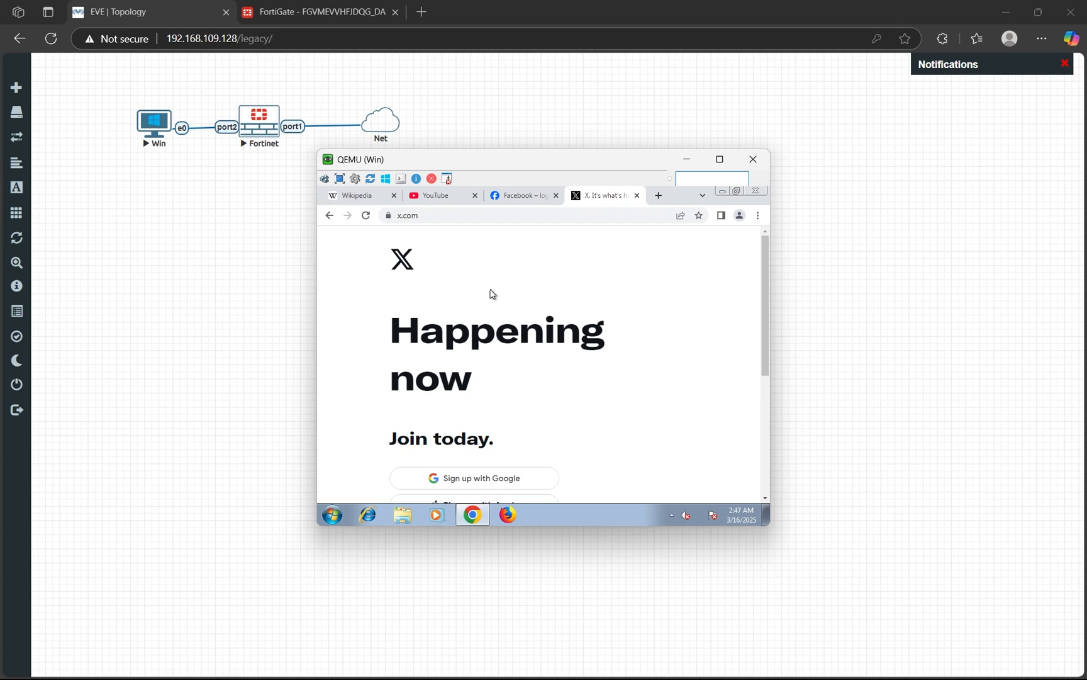
Step: Switch to the FortiGate web interface and apply the Feature Visibility settings with the Web Filter feature enabled
click(342, 10)
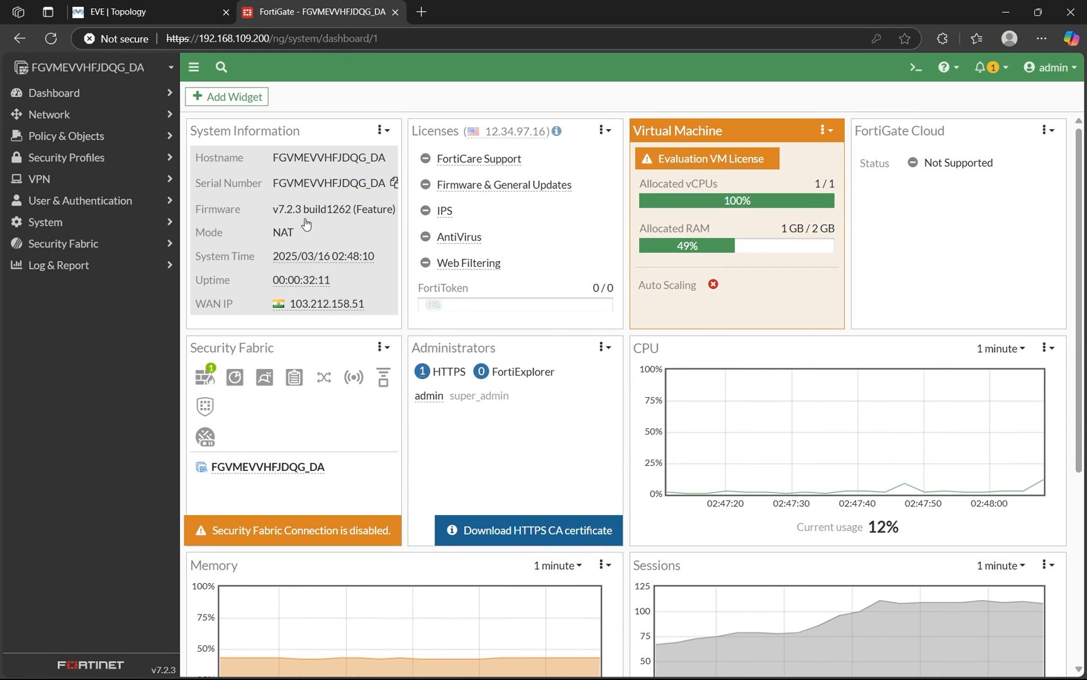
click(145, 222)
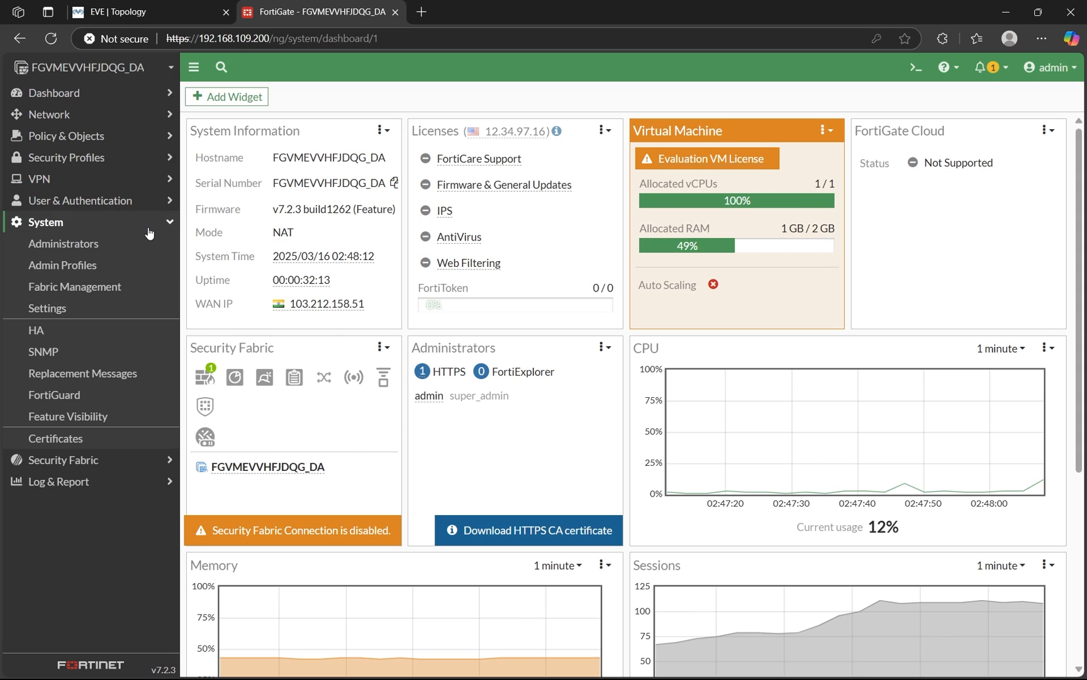
click(115, 414)
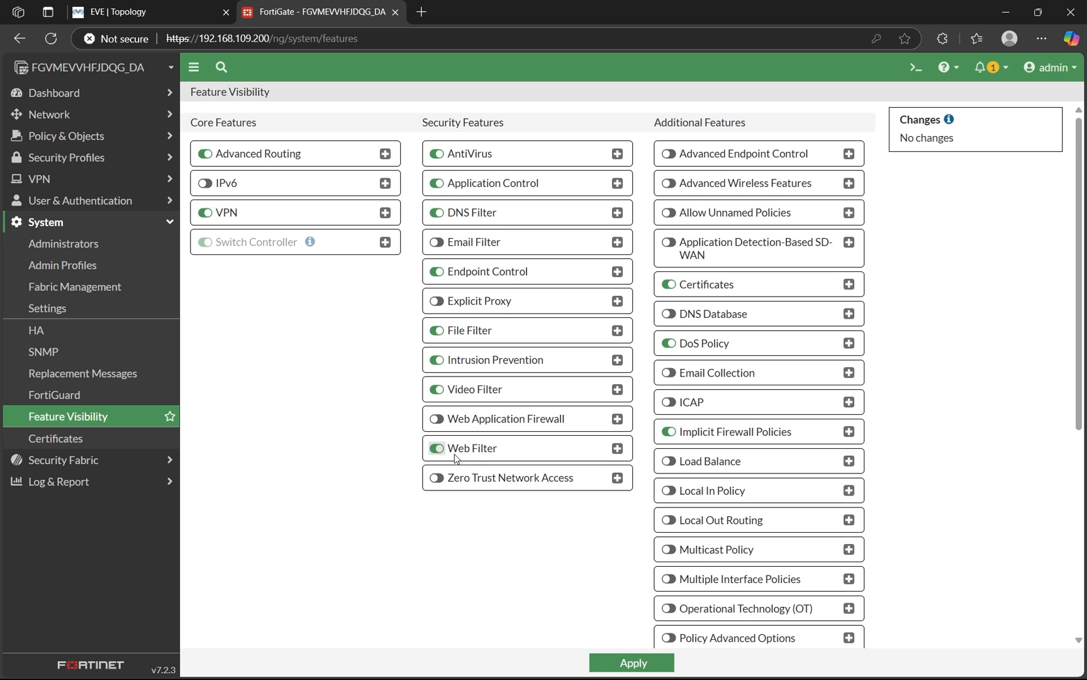
click(610, 662)
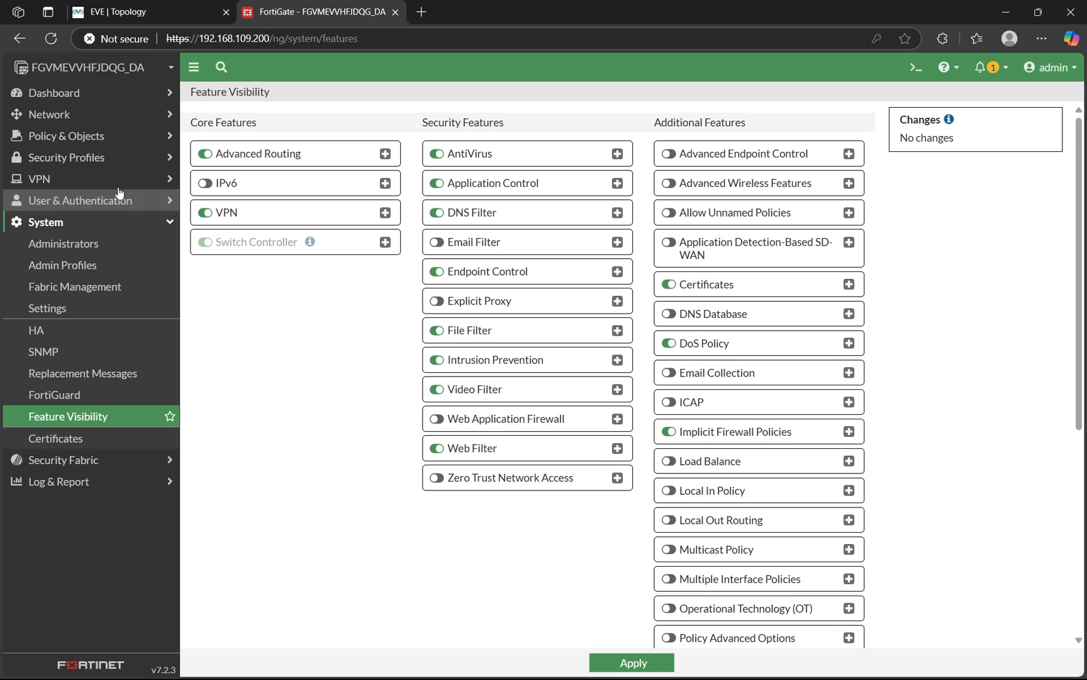
Step: Create a new Web Filter security profile named Block-Twitter
click(104, 161)
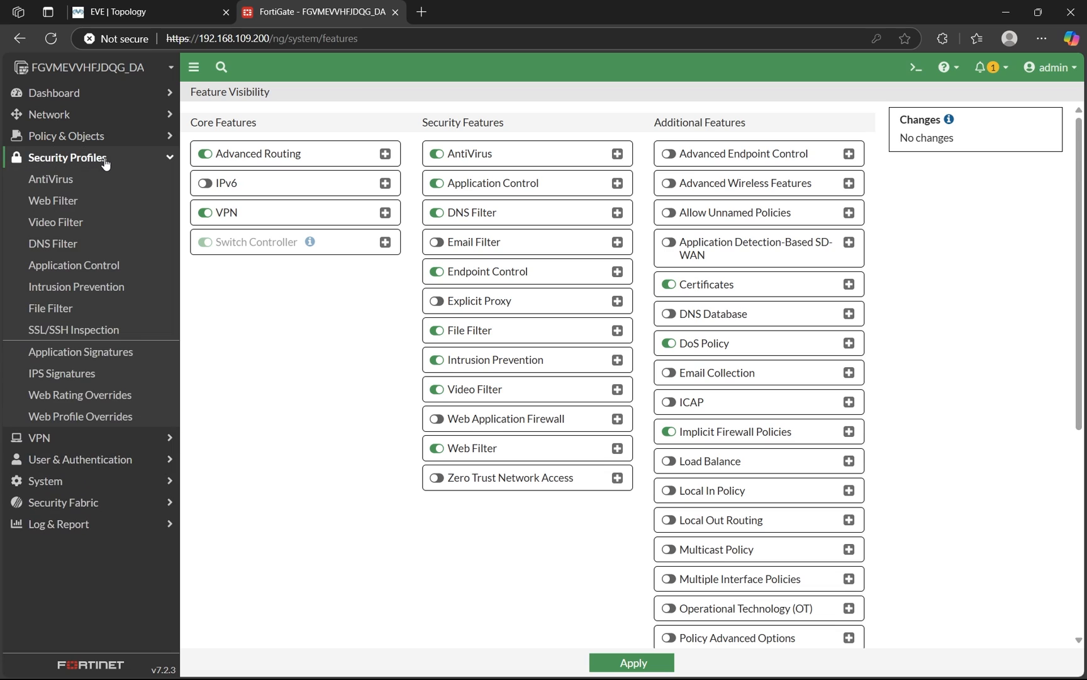
click(101, 205)
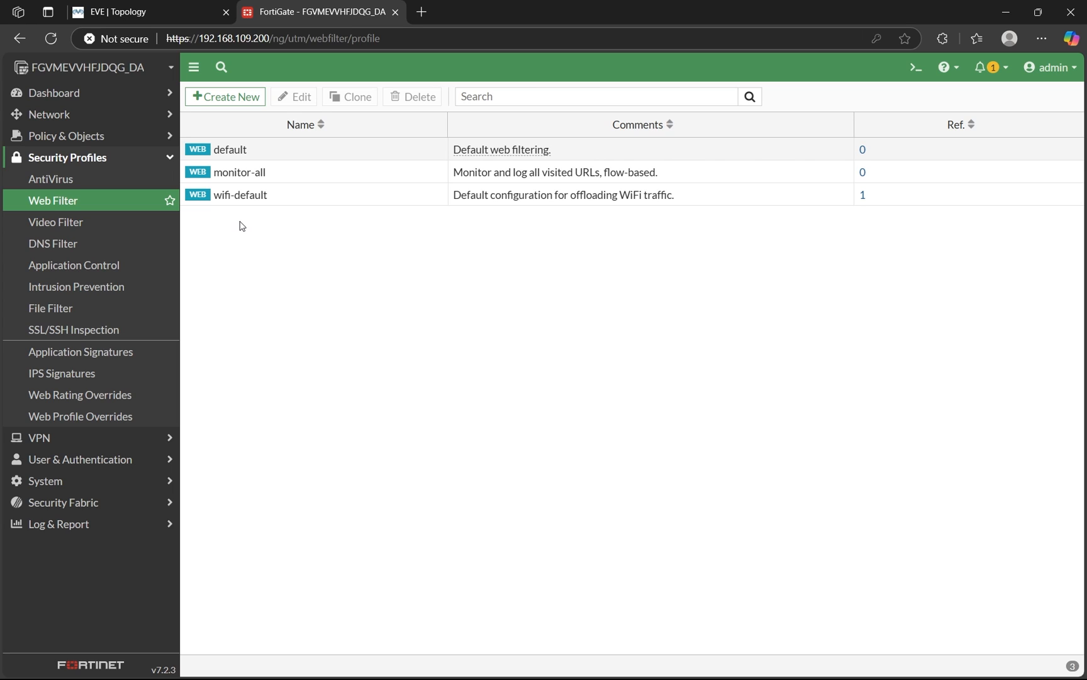
click(230, 100)
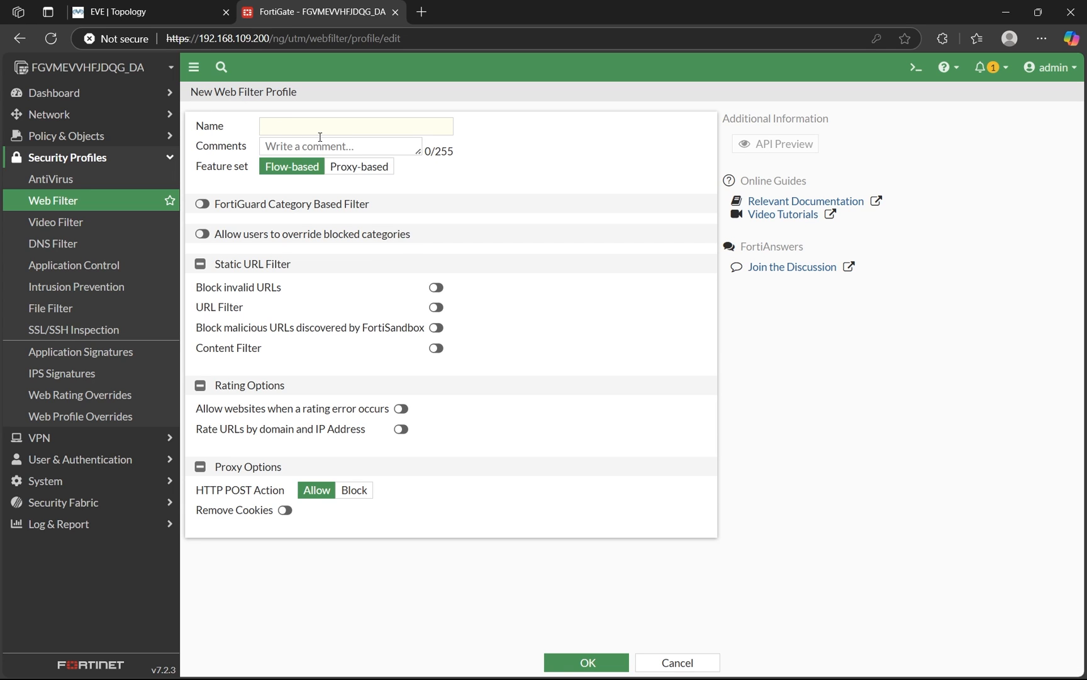
click(320, 138)
click(309, 126)
text(Block-Twitter)
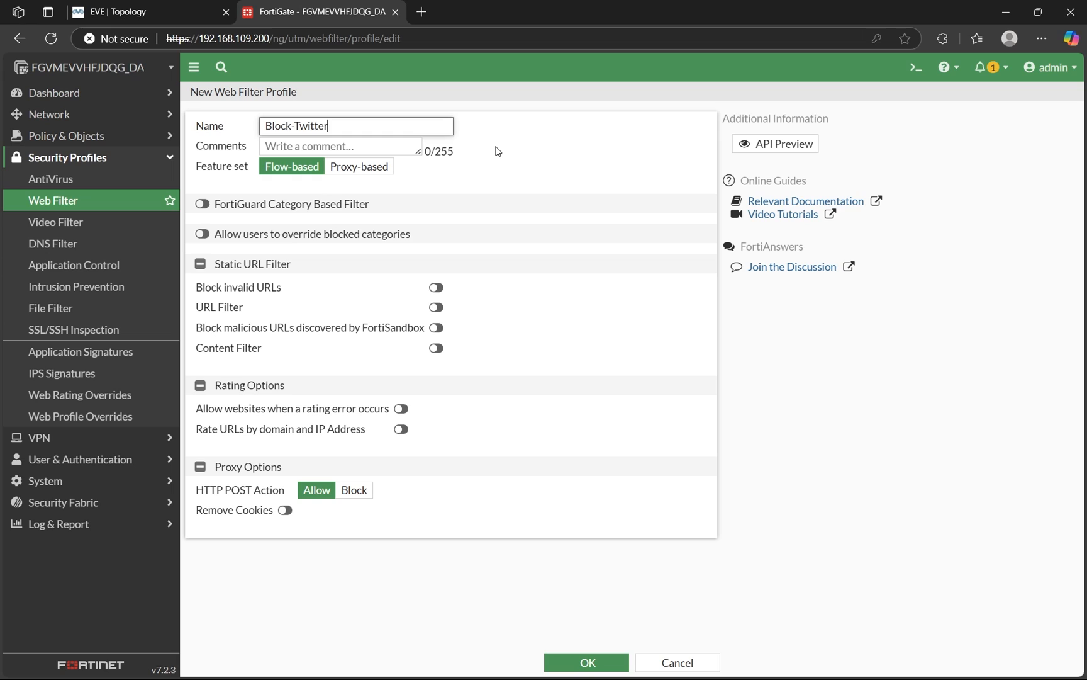
Step: Enable the profile's URL Filter with an x.com entry of type Wildcard and action Block, and save the profile
click(436, 308)
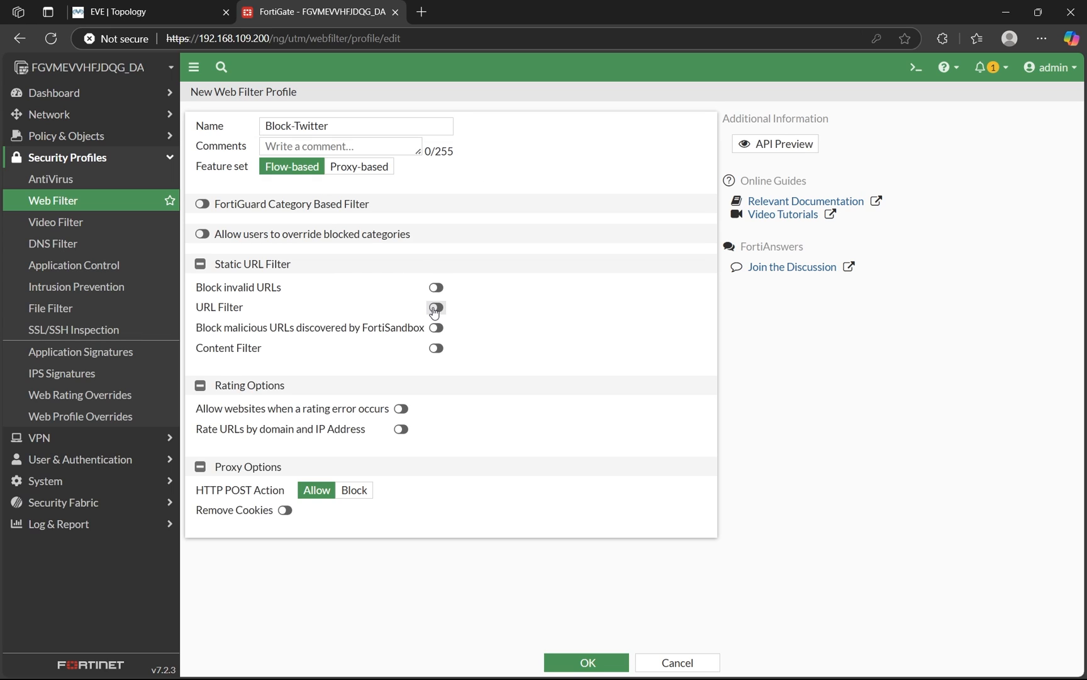
click(272, 339)
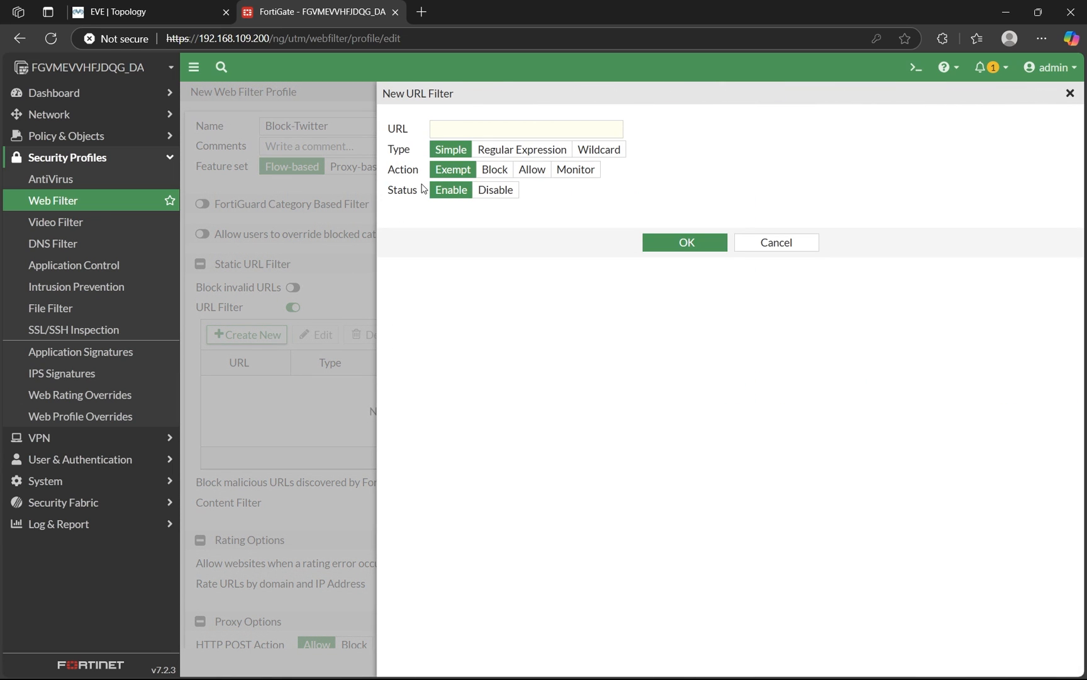
click(476, 126)
text(x)
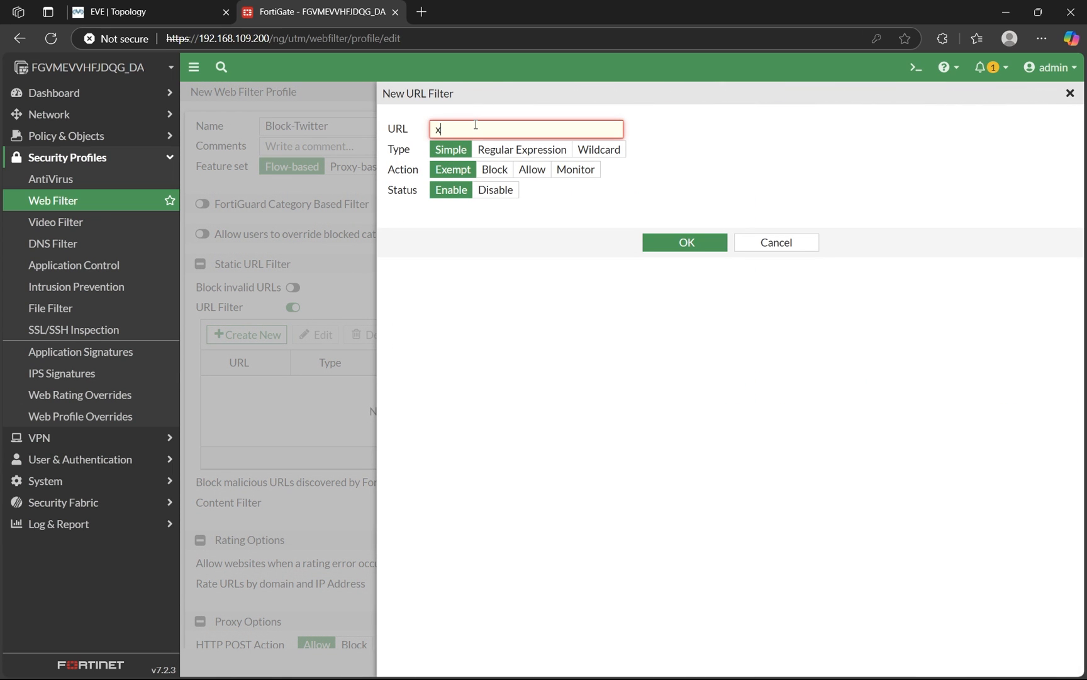
text(.com)
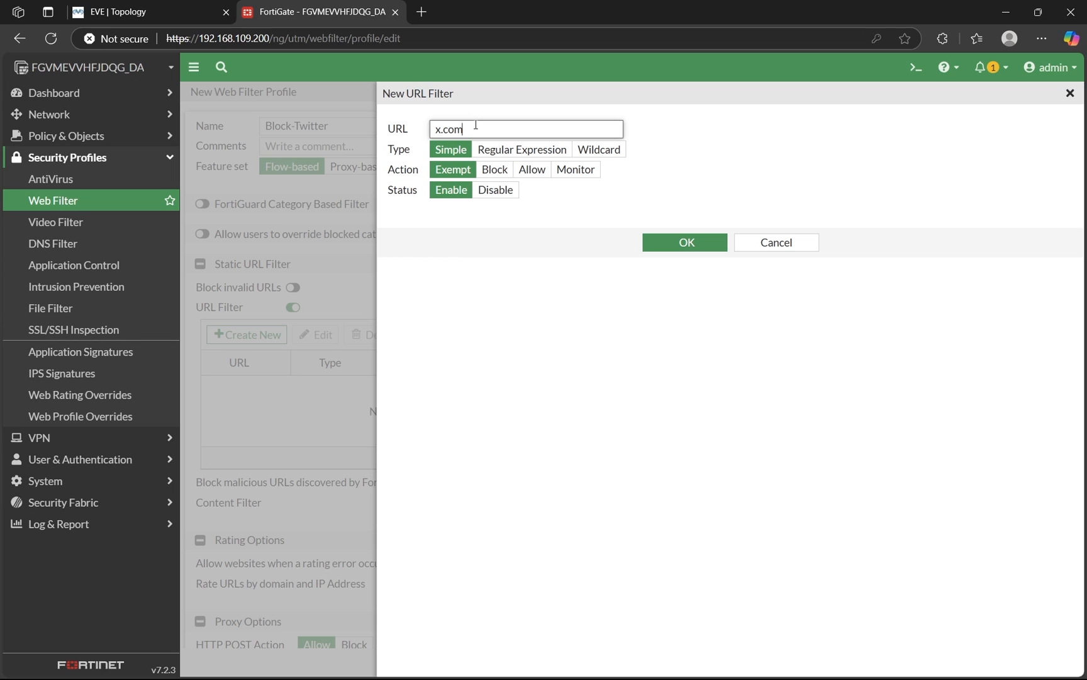
click(608, 152)
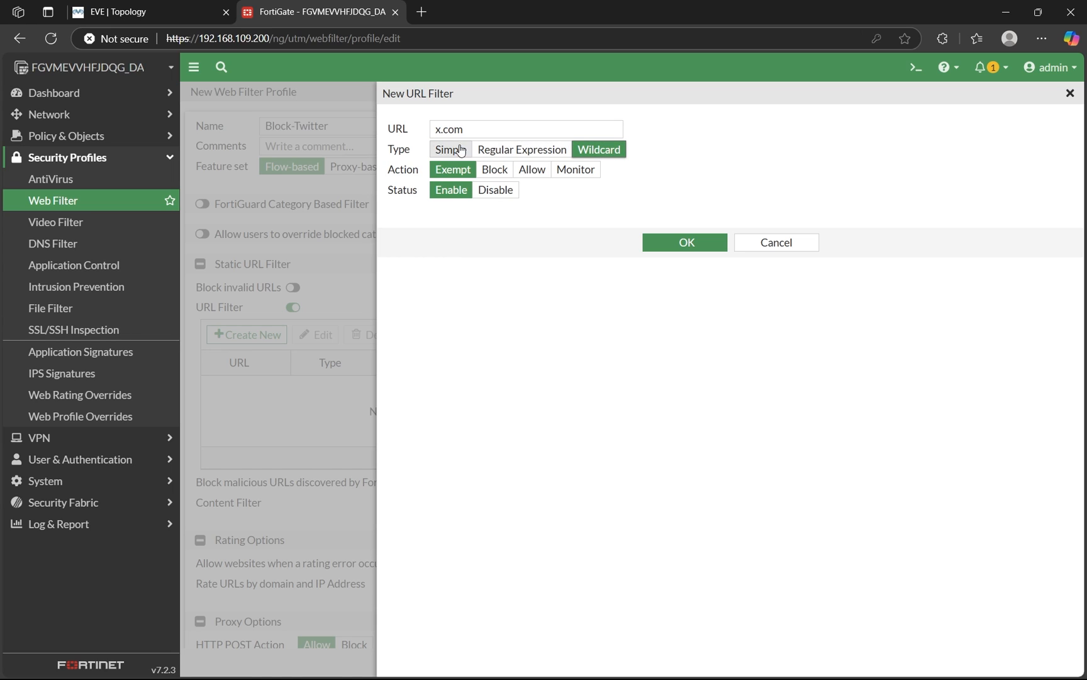
click(437, 130)
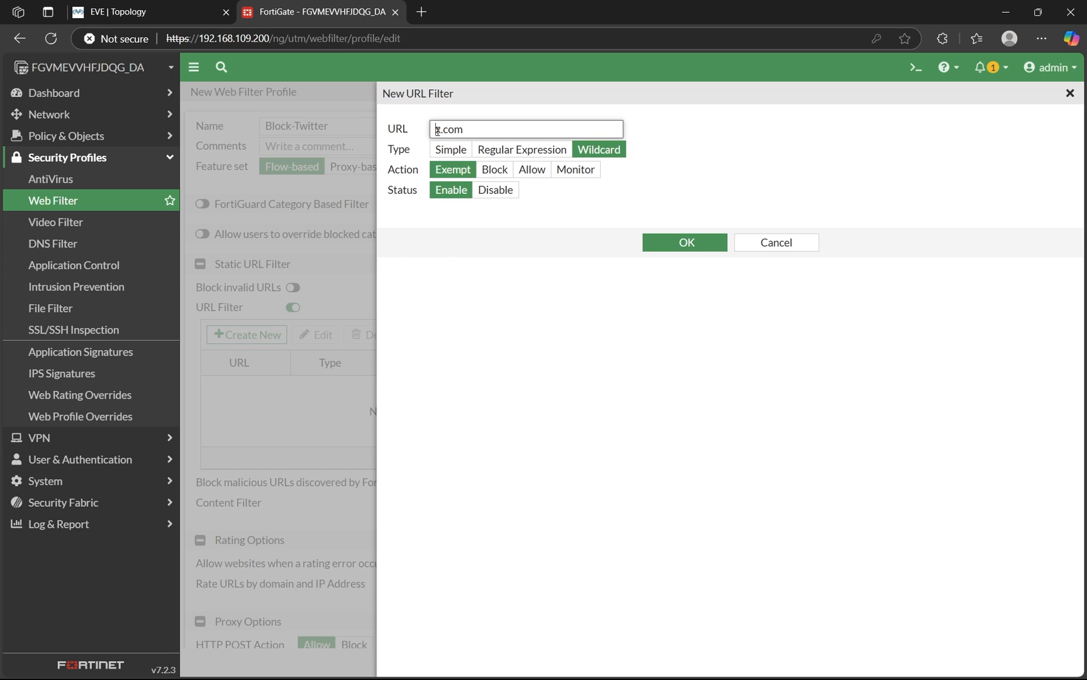
click(496, 171)
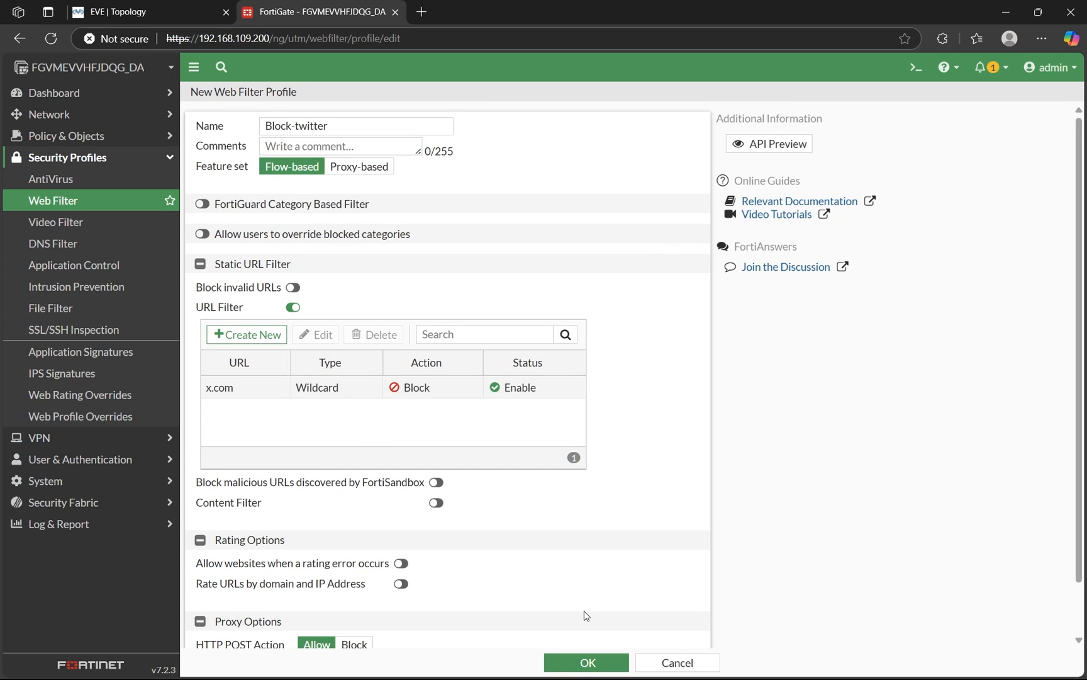
scroll(587, 615, down, 2)
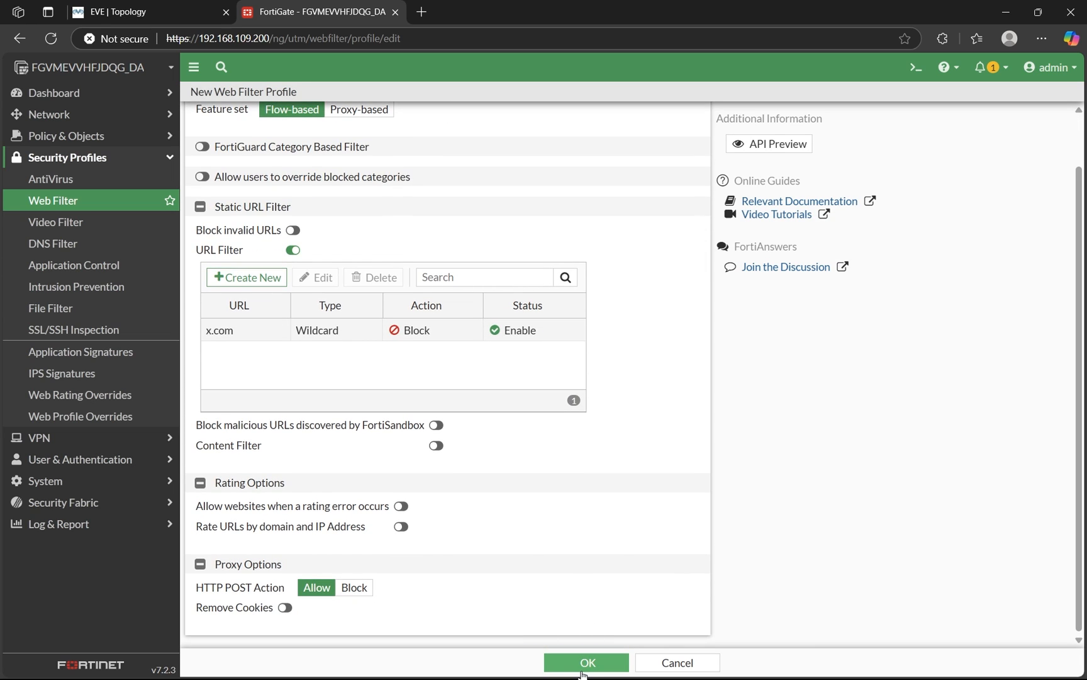
click(583, 671)
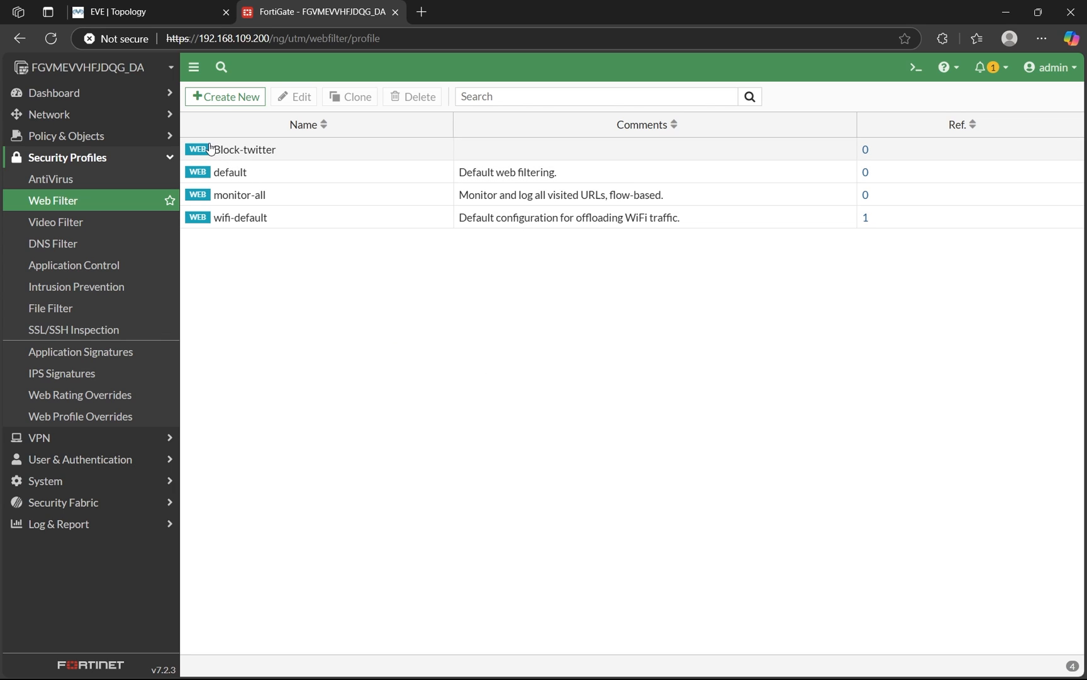
mouse_move(224, 153)
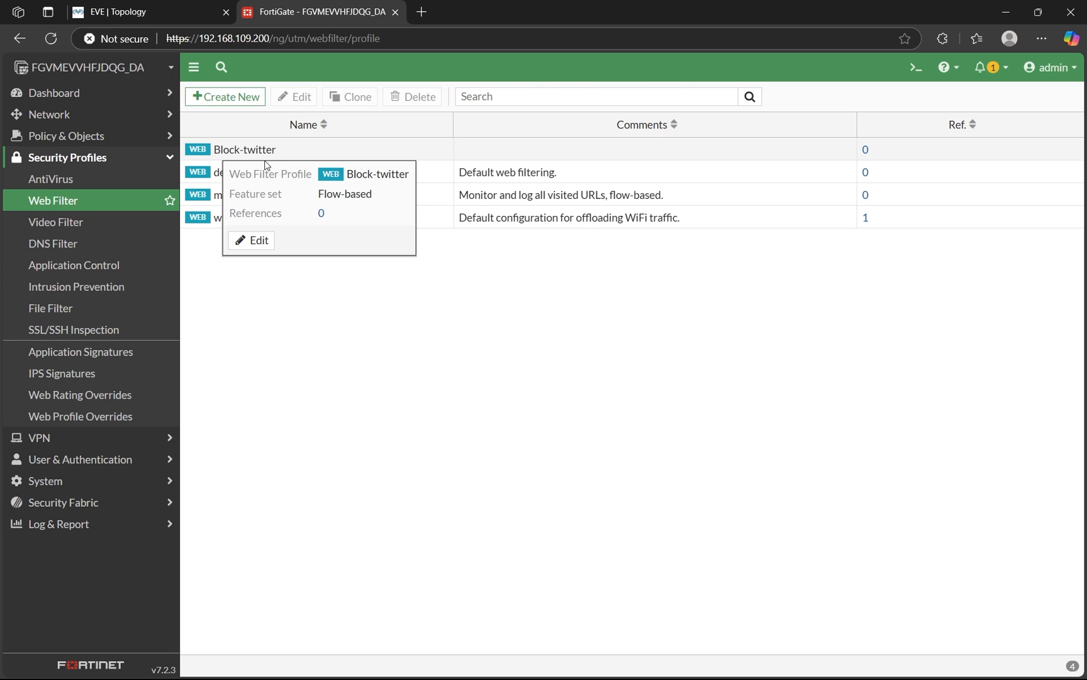
Step: Edit the lantowan firewall policy to enable Web Filter with the Block-twitter profile, and save the policy
click(98, 144)
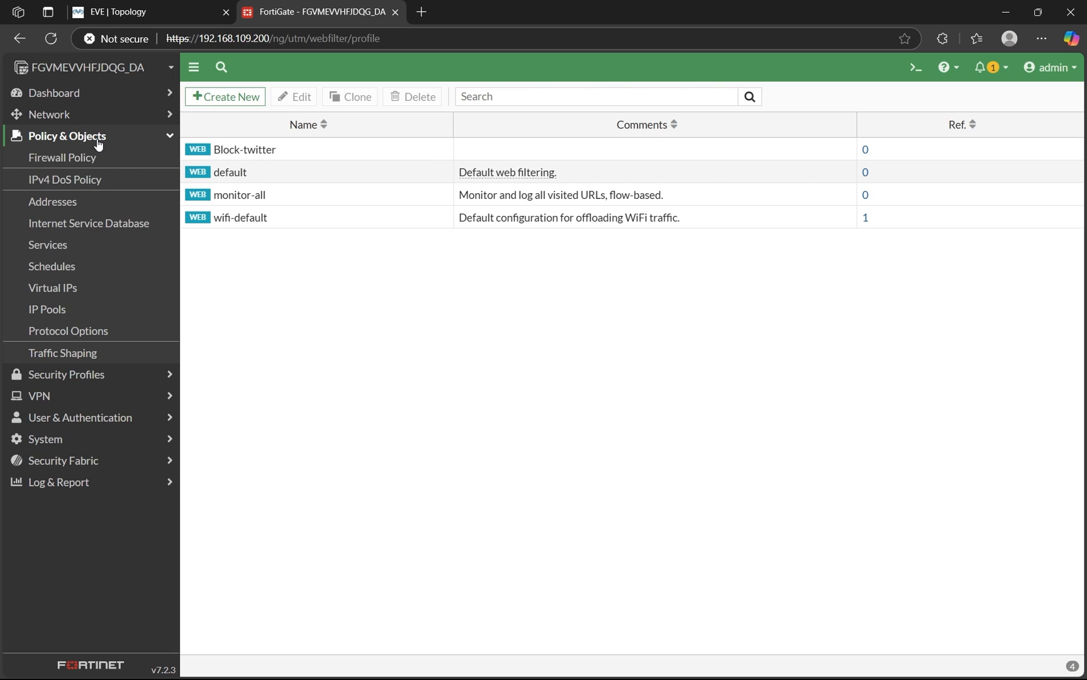
click(95, 157)
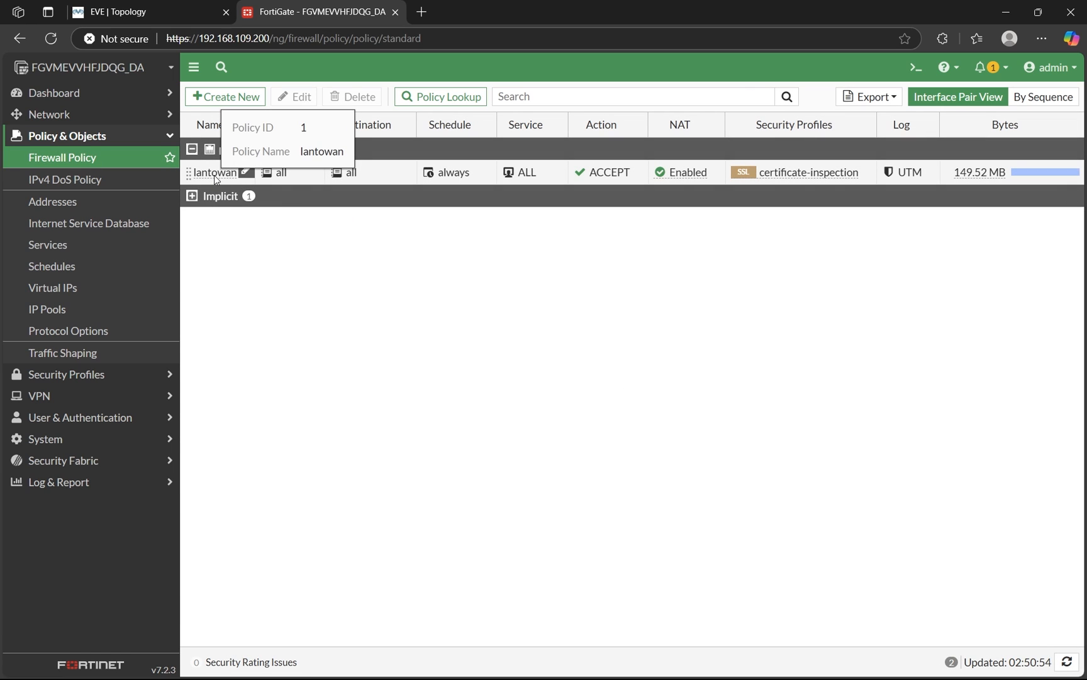
double_click(214, 175)
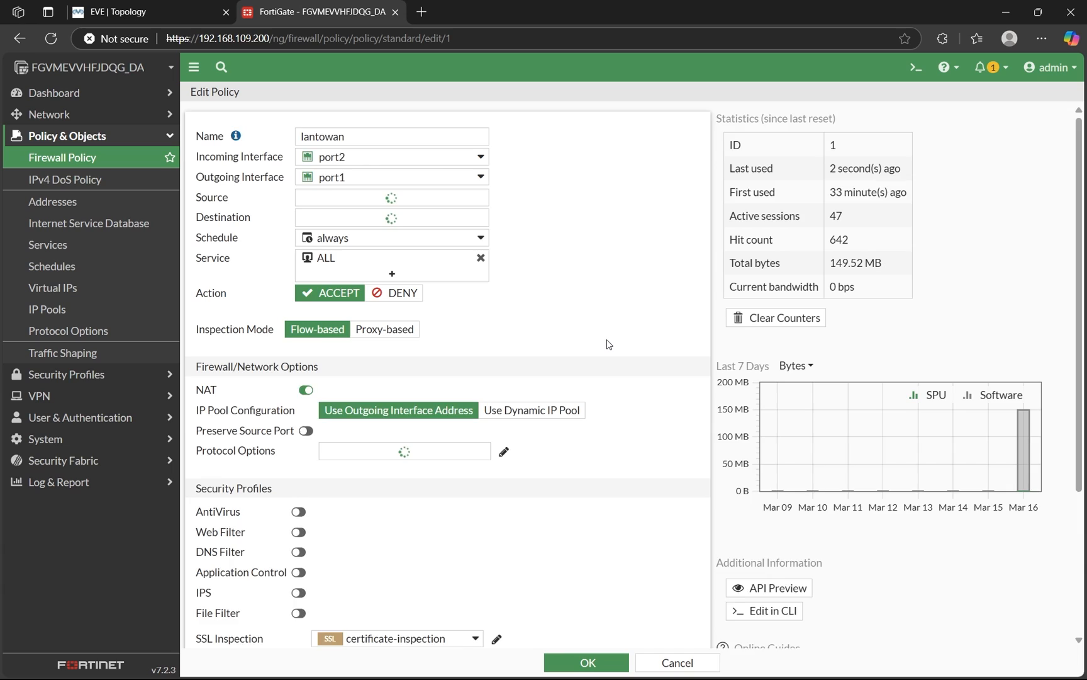
scroll(607, 343, down, 3)
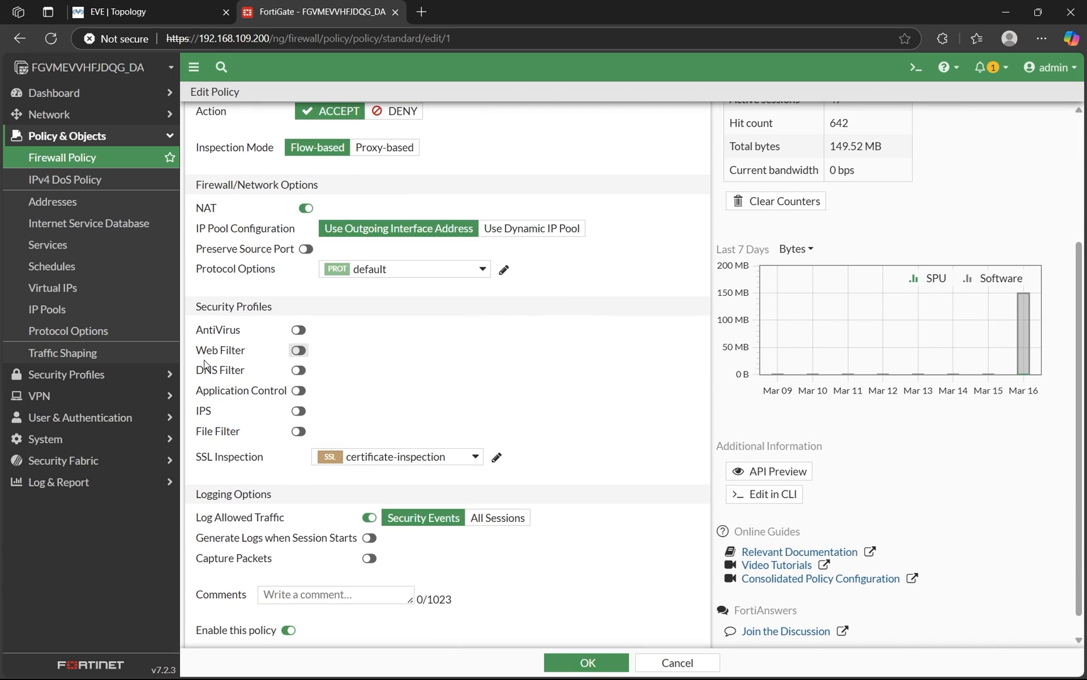
click(310, 350)
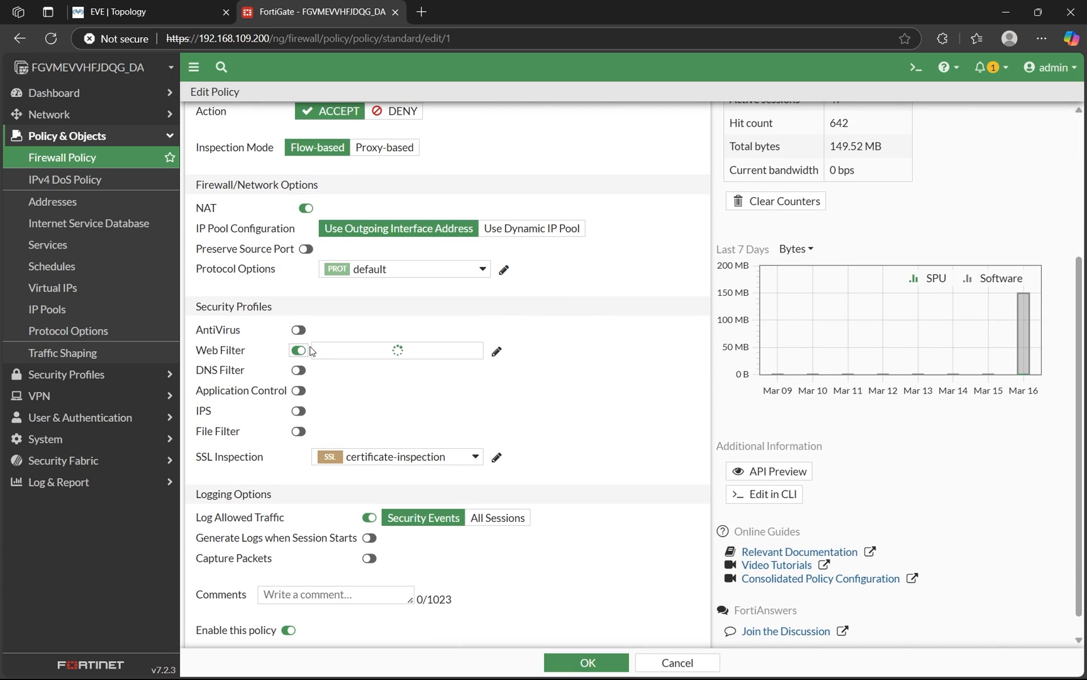
click(350, 350)
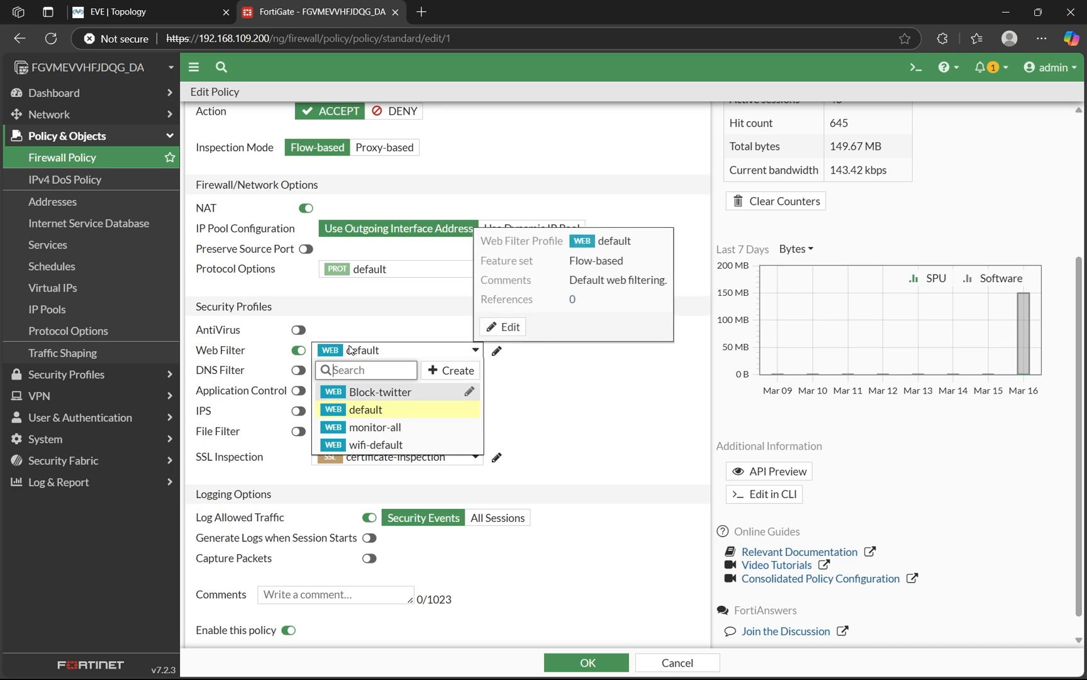
click(358, 392)
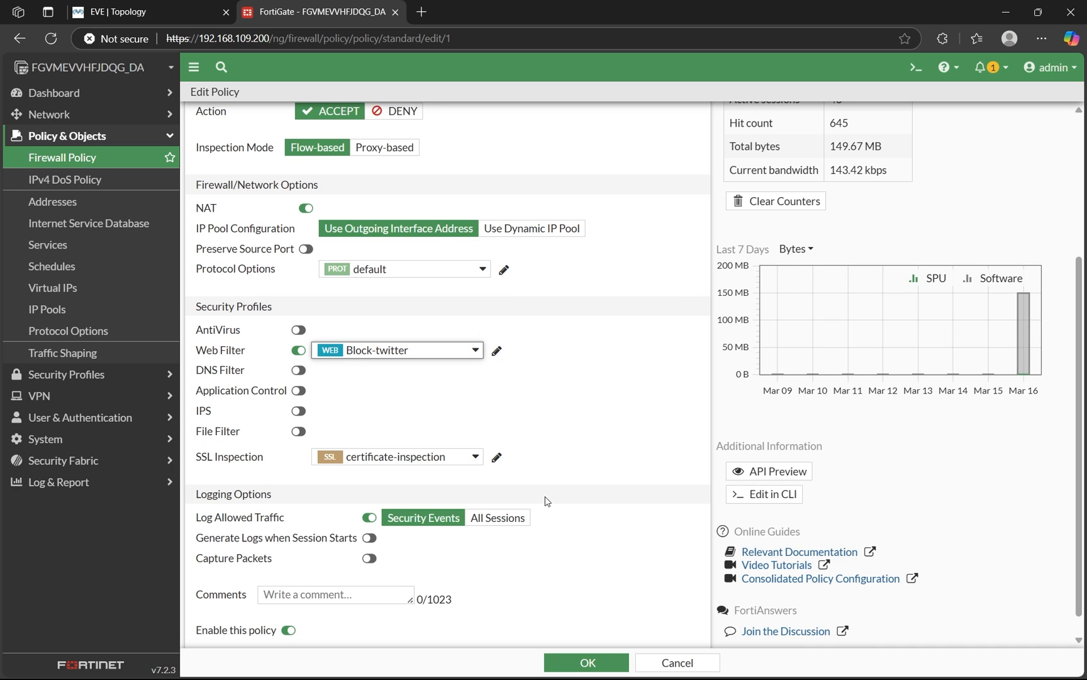
click(563, 660)
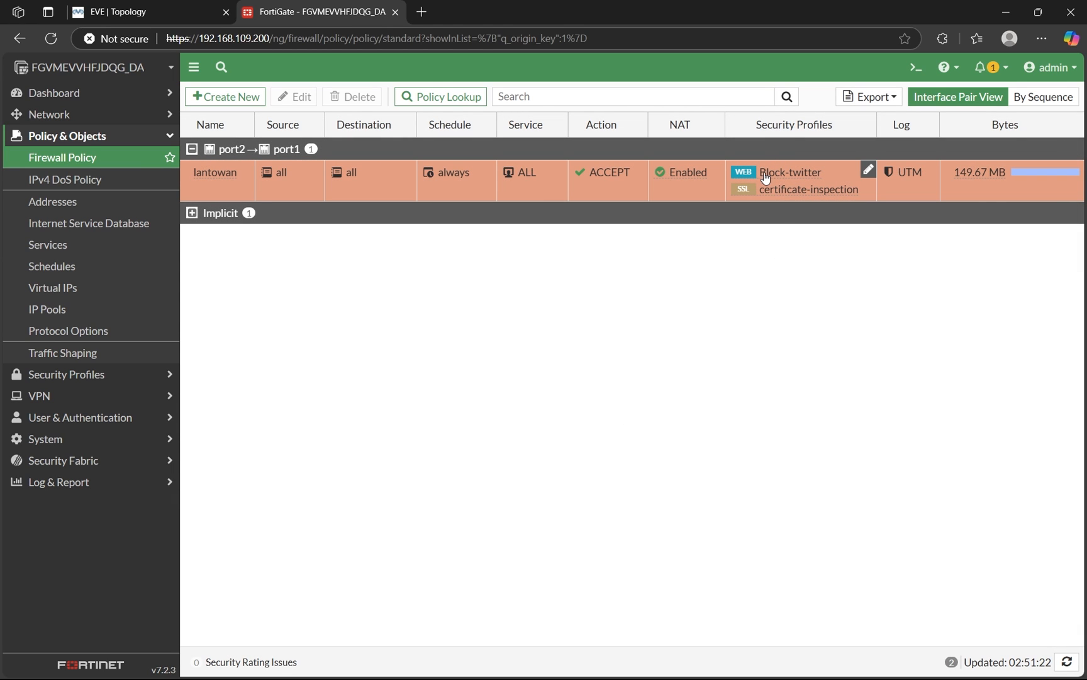
Step: Switch to the Windows client and reload the x.com page to test the block
mouse_move(784, 175)
key(alt+Tab)
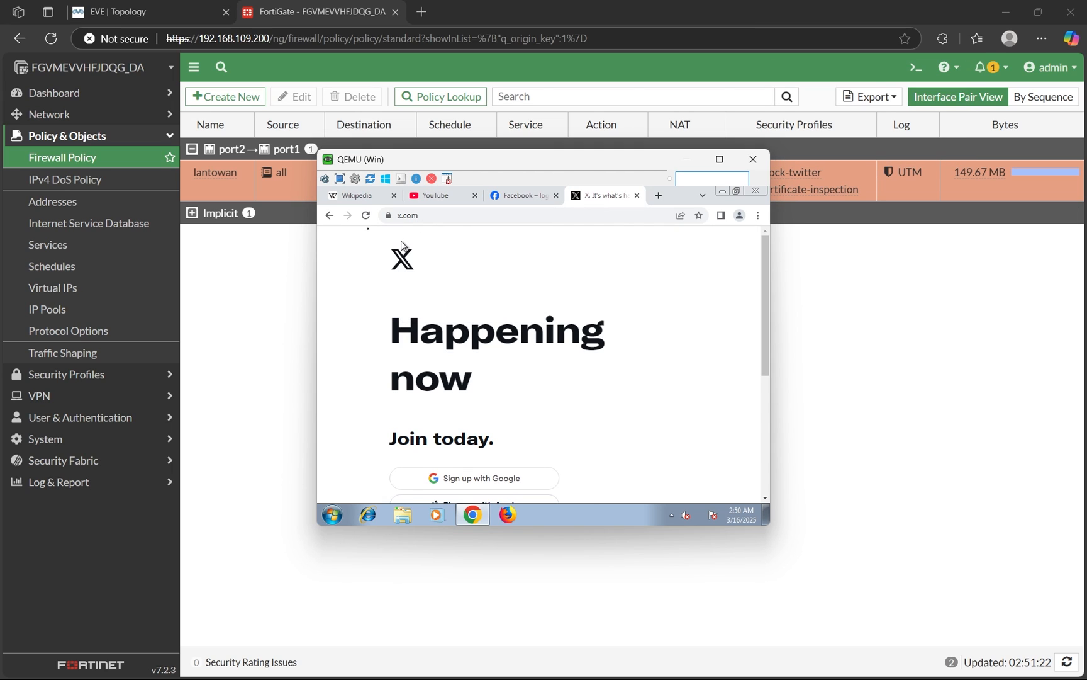
click(366, 217)
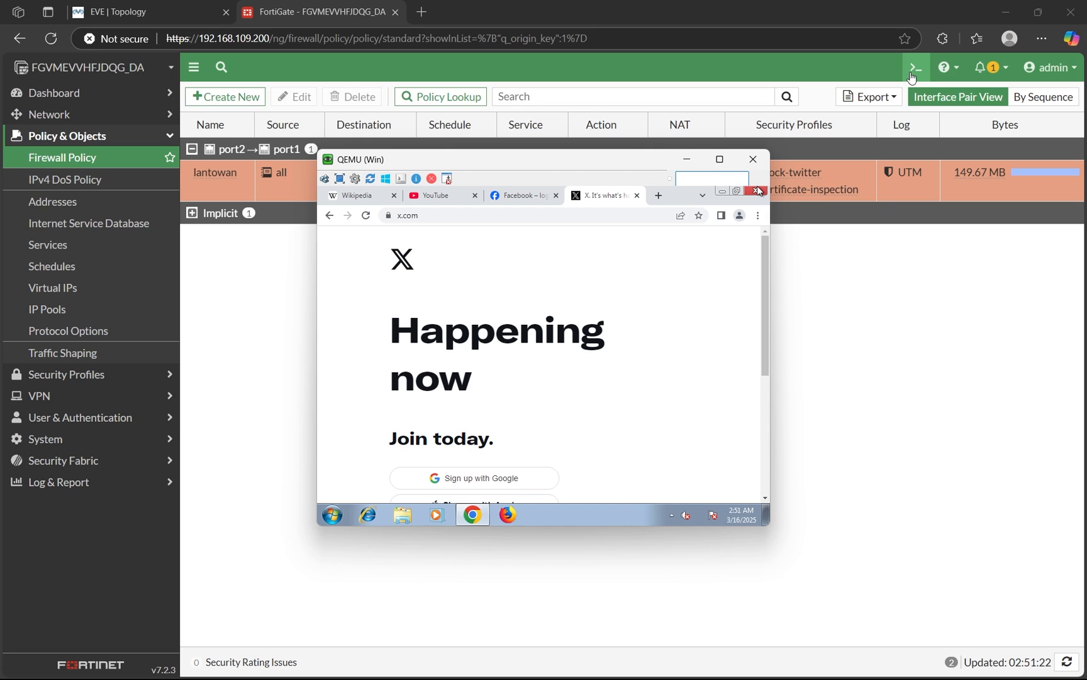
Step: Run "diagnose sys session clear" in the FortiGate CLI console to clear the active sessions, and close the console
click(911, 70)
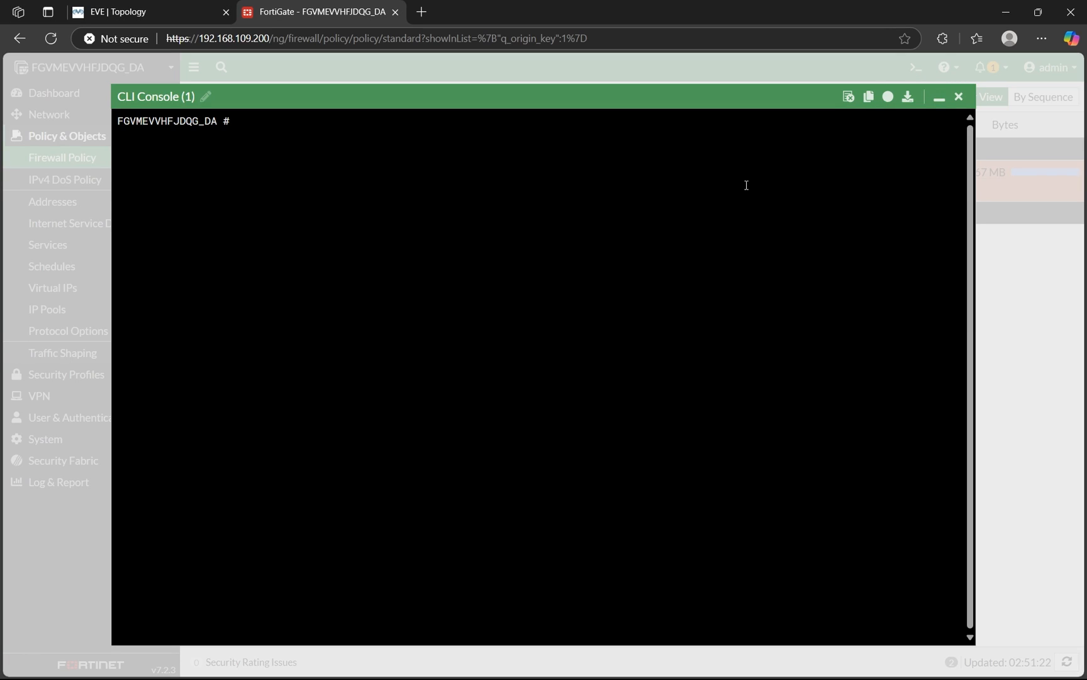
key(Return)
key(Return)
text(diagnose )
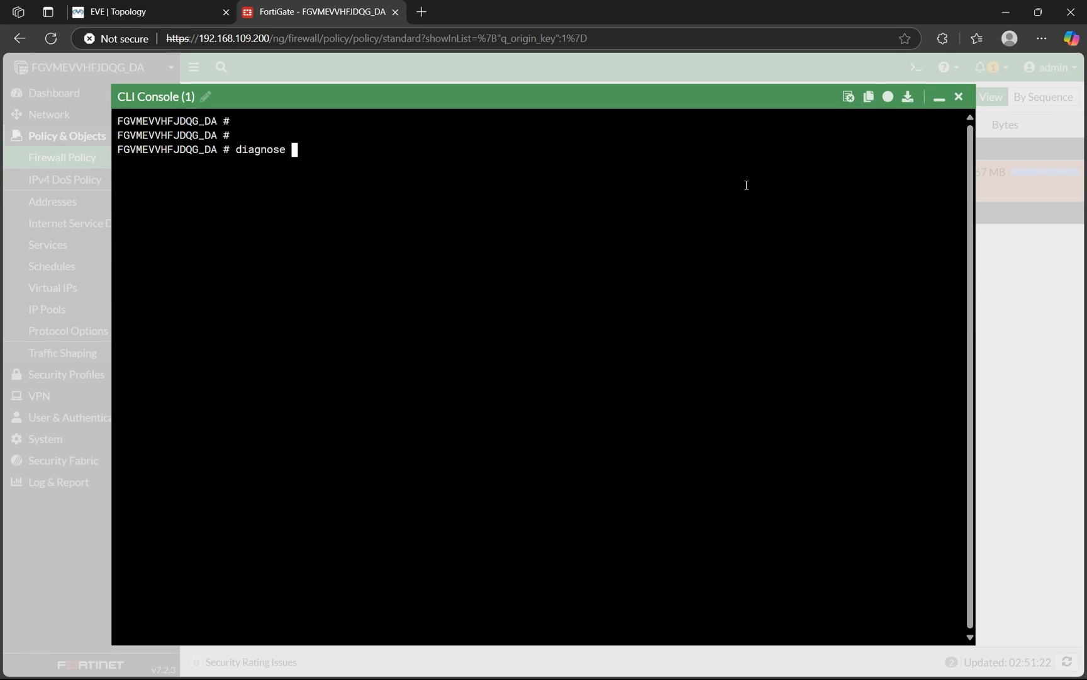
text(sys session clear)
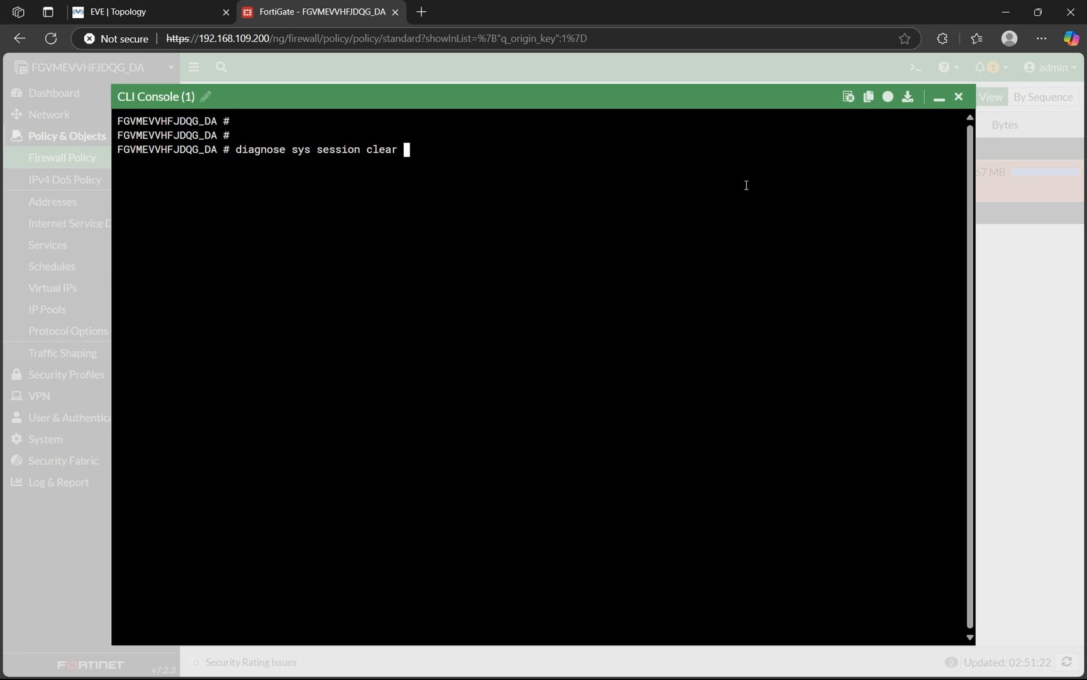
key(Return)
key(Return)
key(Return)
key(Return)
key(Return)
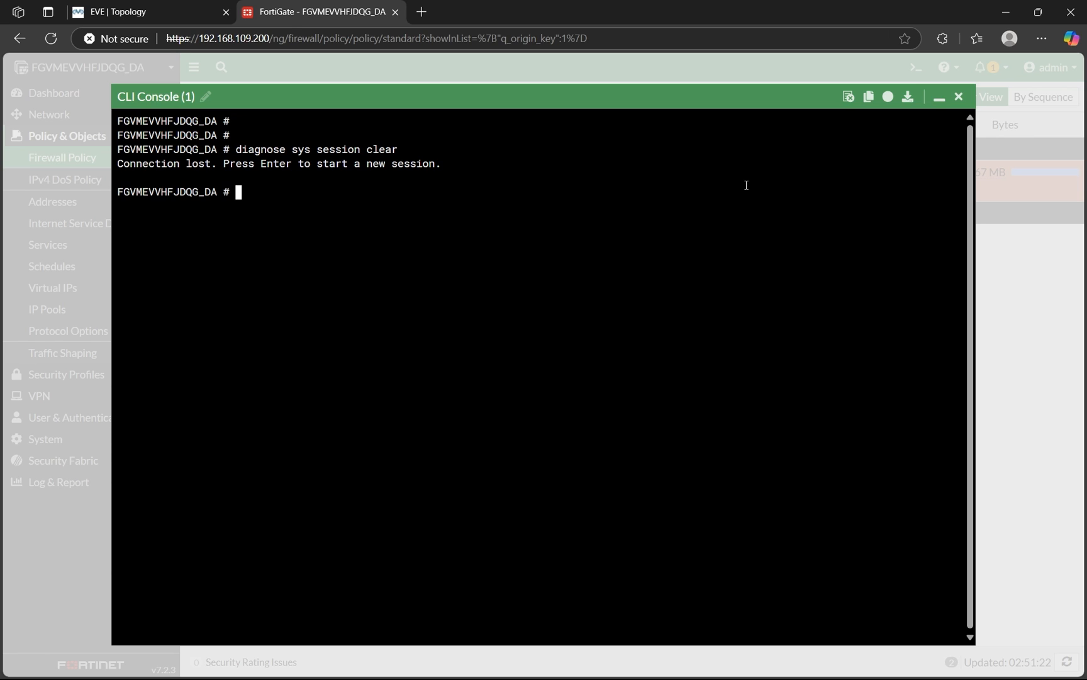
click(957, 96)
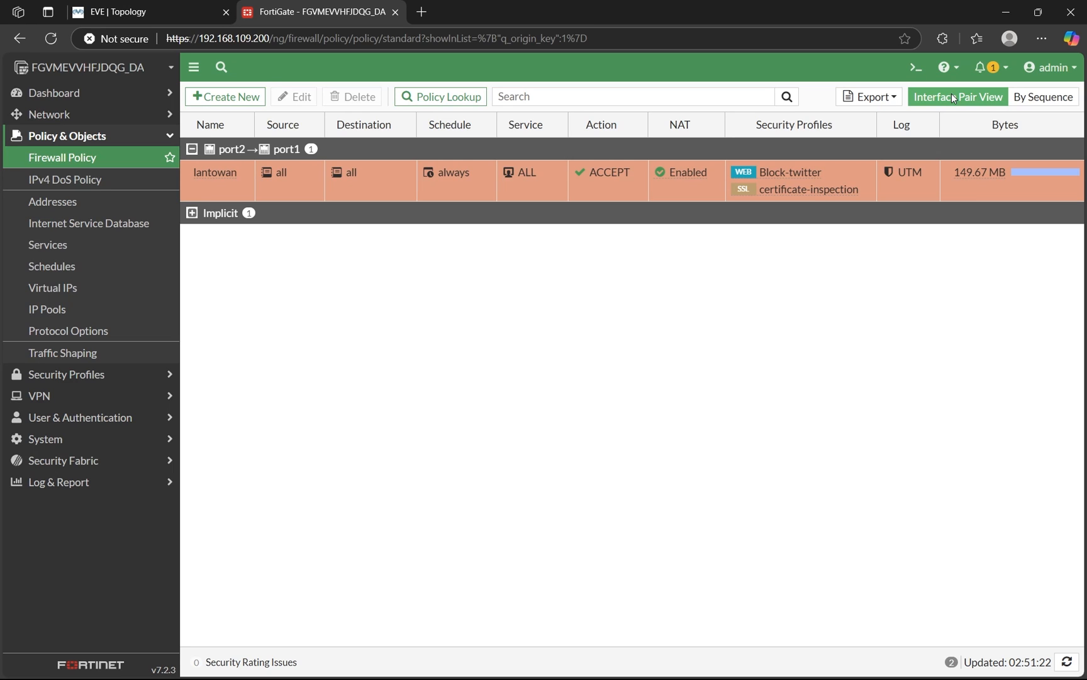
Step: Switch to the Windows client, reload the x.com page and expand the advanced details of the browser's error page
key(alt+Tab)
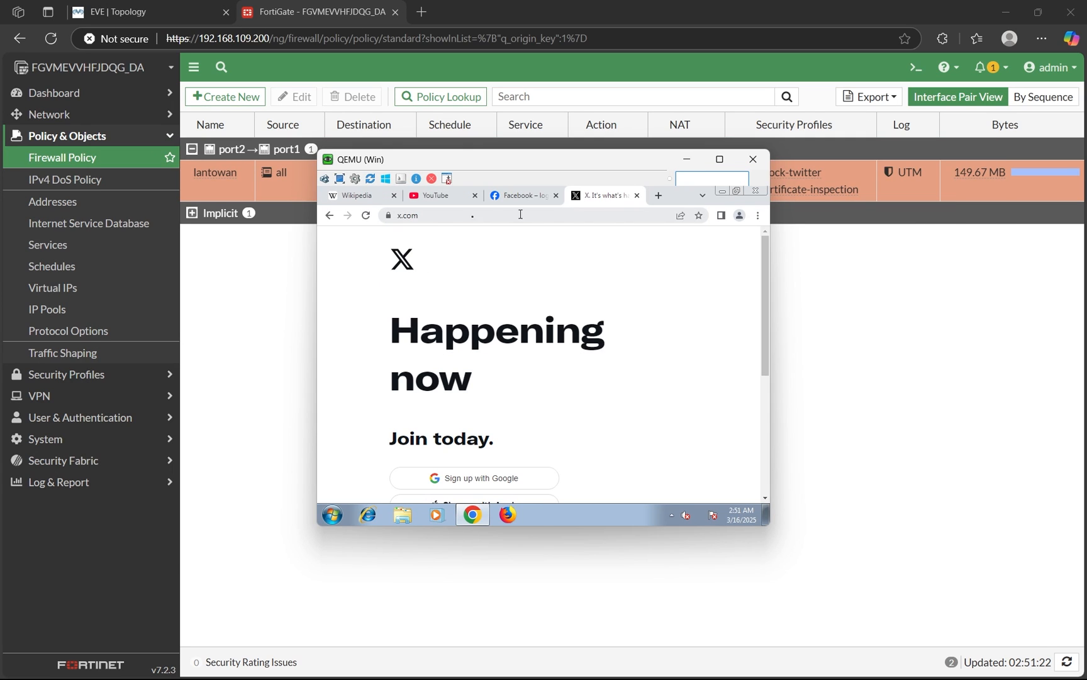
click(369, 217)
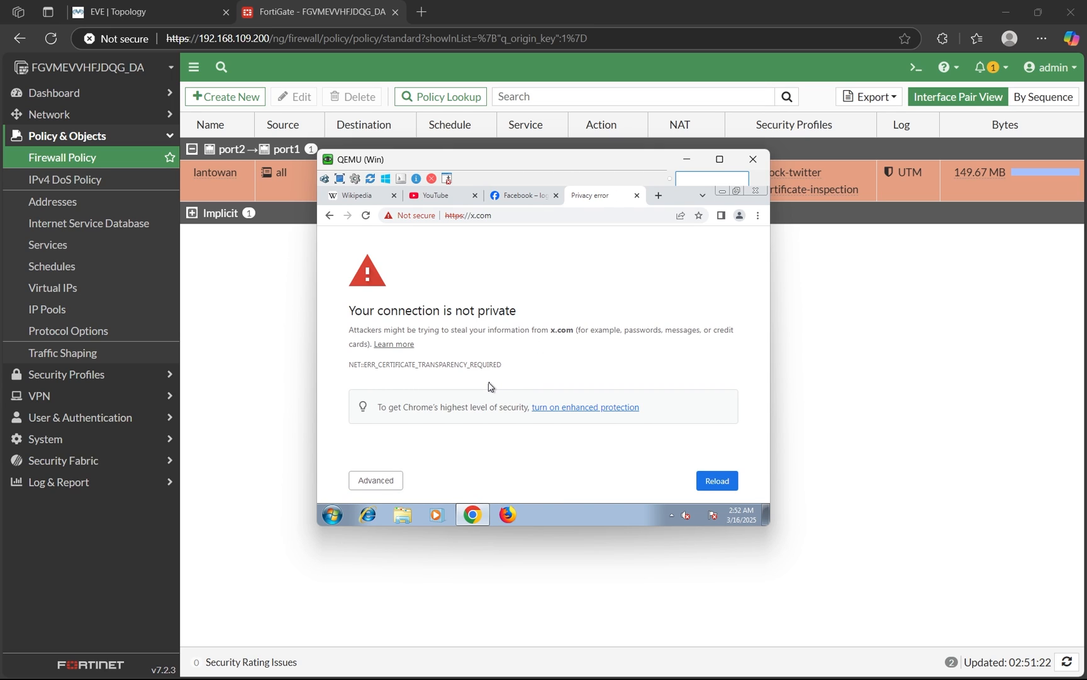
click(379, 482)
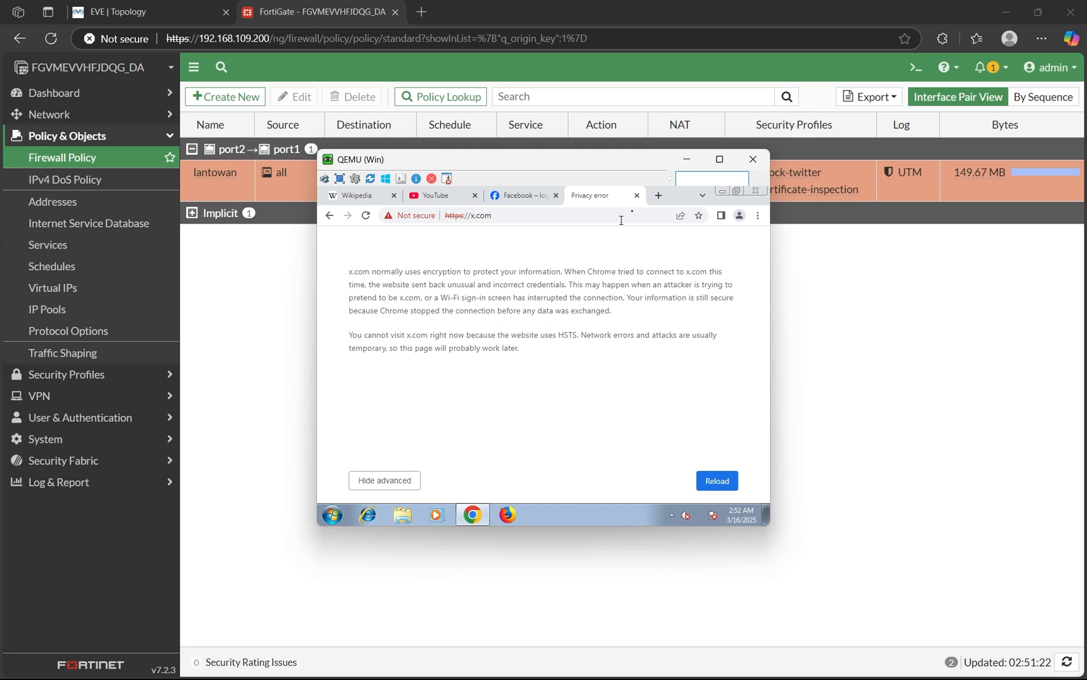
Step: Load x.com in a new browser tab on the Windows client to test the block again
click(658, 196)
text(x.com)
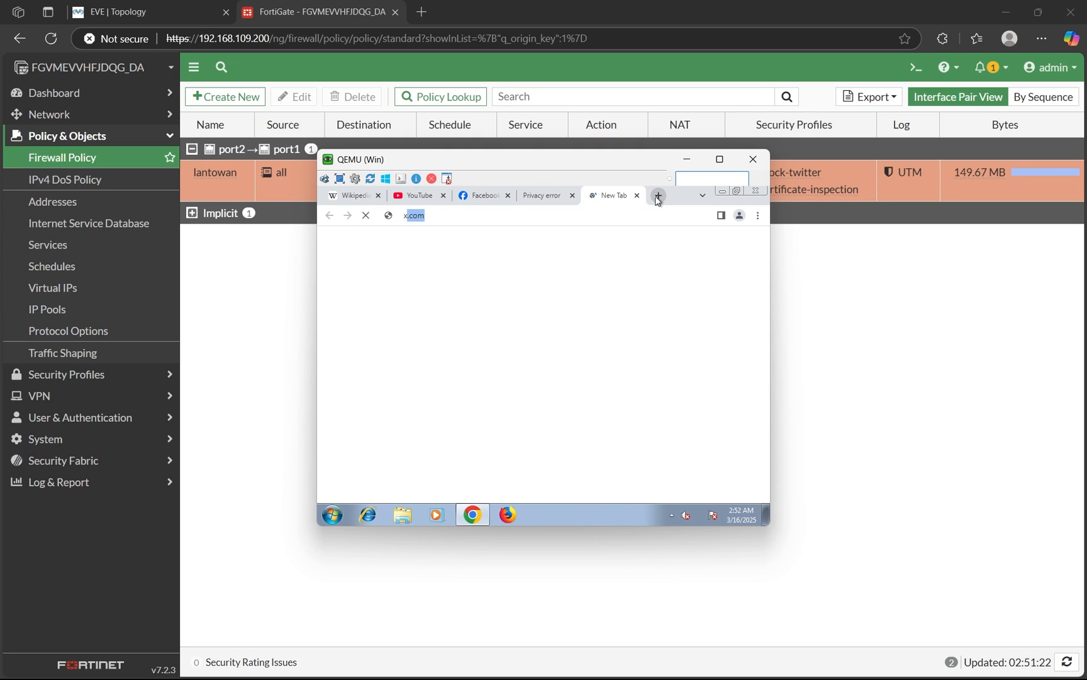
key(Return)
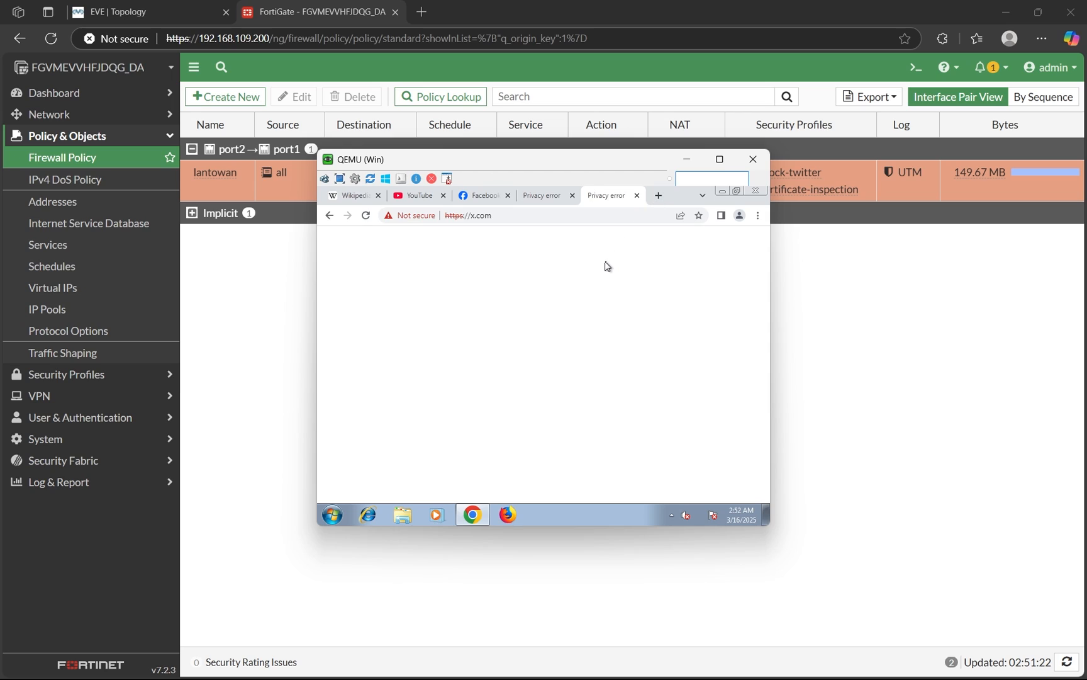